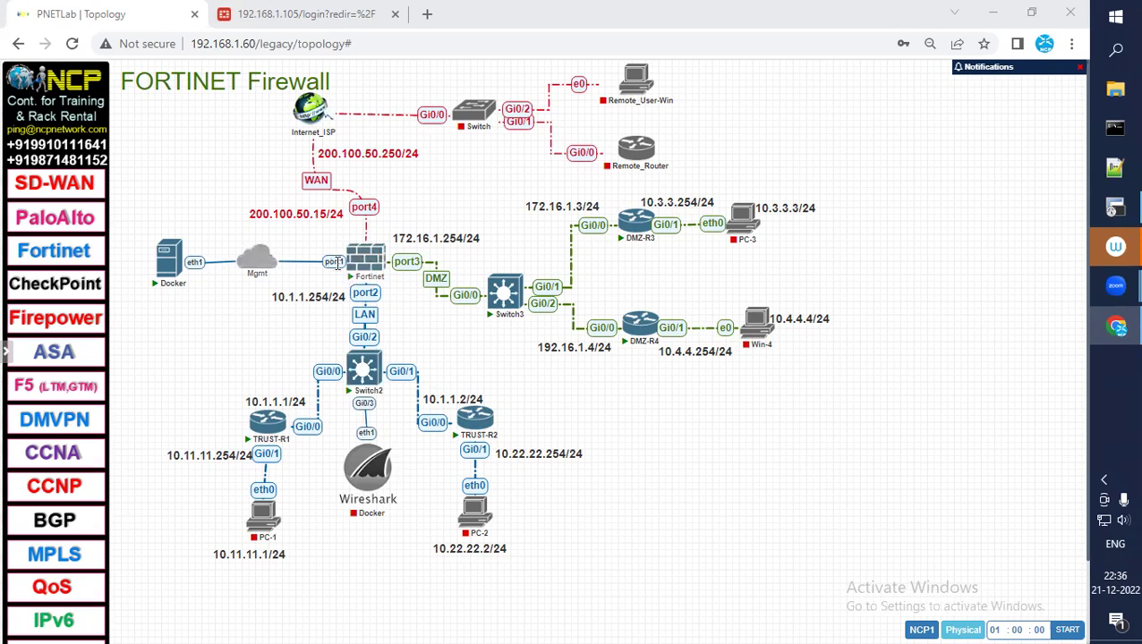
Switch to the FortiGate login page tab and select its 192.168.1.105 address
{"action": "mouse_move", "coordinate": [265, 271]}
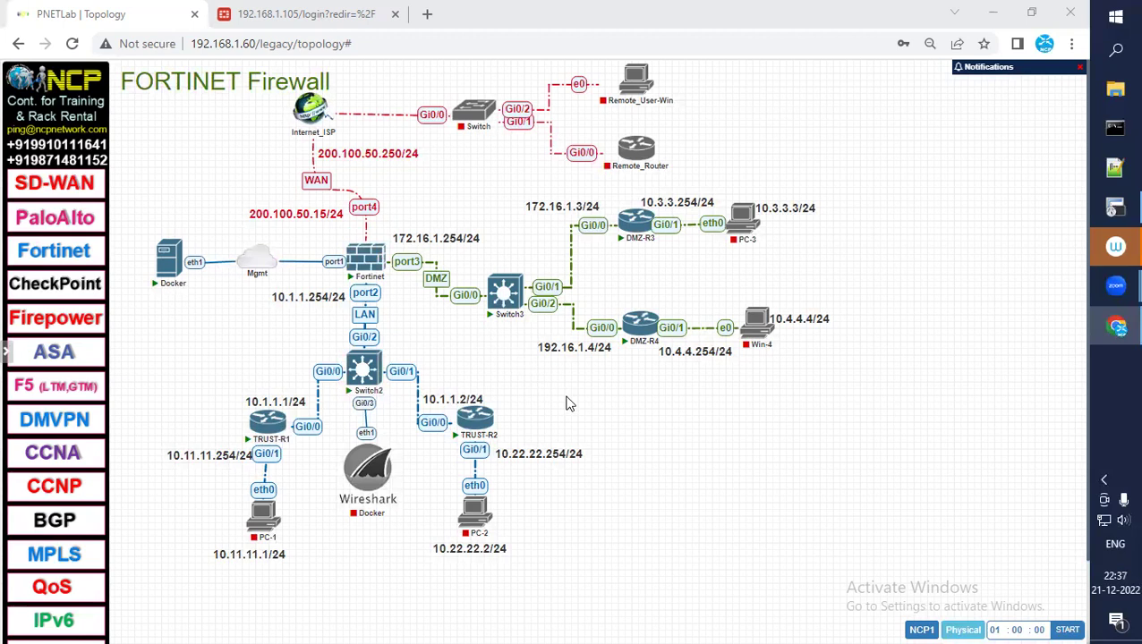
{"action": "mouse_move", "coordinate": [369, 271]}
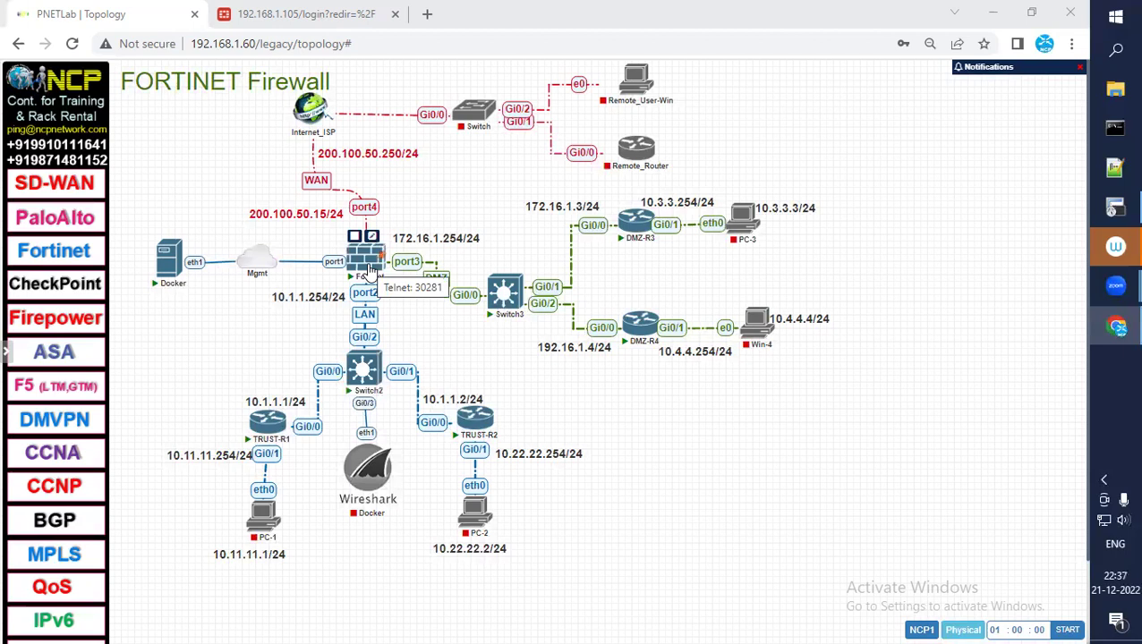
{"action": "left_click", "coordinate": [303, 13]}
{"action": "left_click_drag", "start_coordinate": [195, 45], "coordinate": [260, 38]}
Submit username ADMIN with the account password; the attempt fails with Authentication failure
{"action": "left_click", "coordinate": [474, 336]}
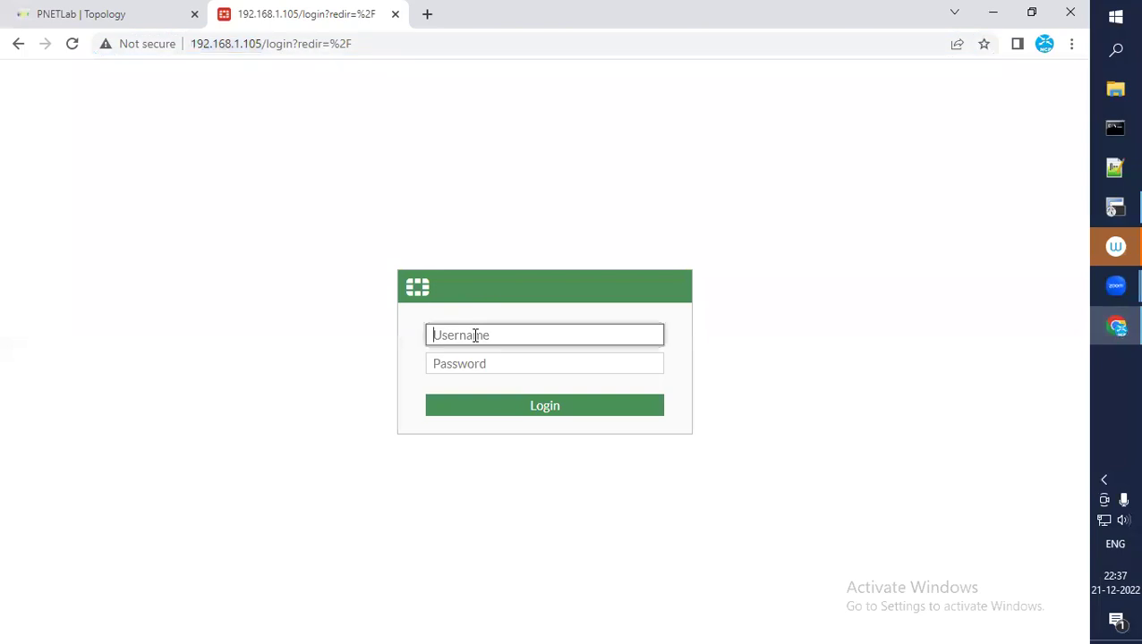
{"action": "type", "text": "ADMIN"}
{"action": "key", "text": "Tab"}
{"action": "type", "text": "admin"}
{"action": "key", "text": "Return"}
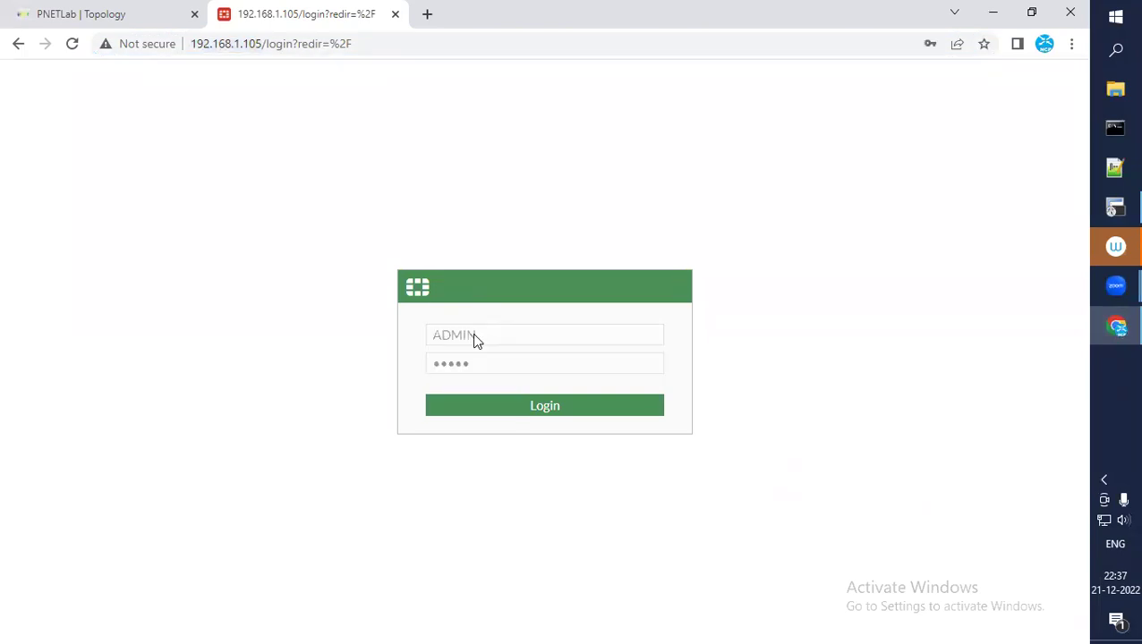
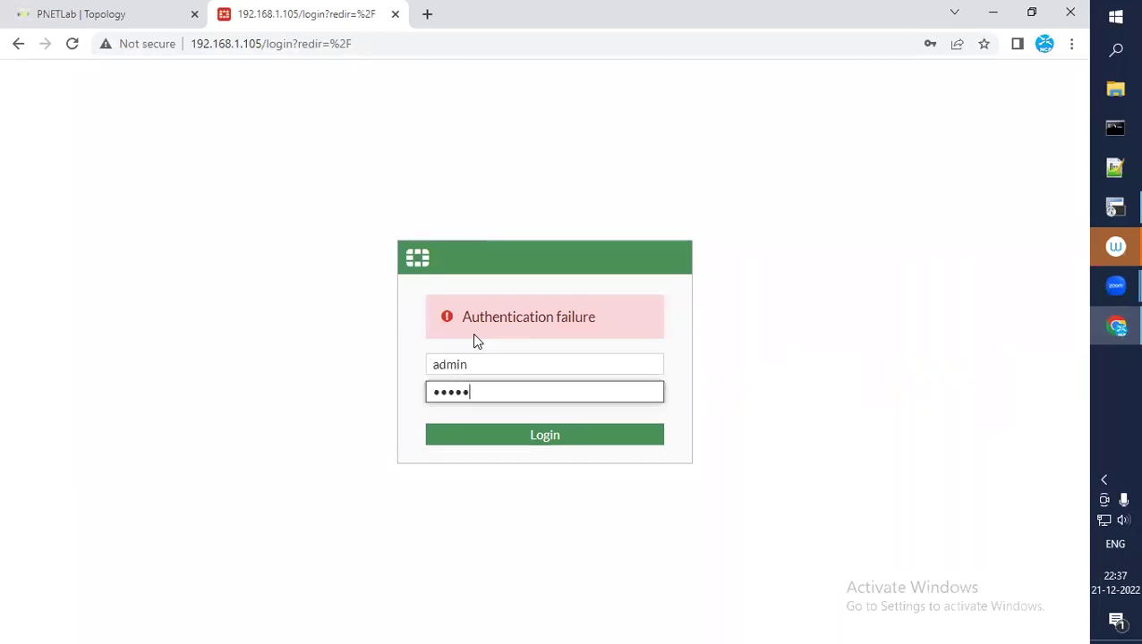
Log in, dismiss Chrome's breach warning and save-password prompt, and begin FortiGate Setup
{"action": "key", "text": "Return"}
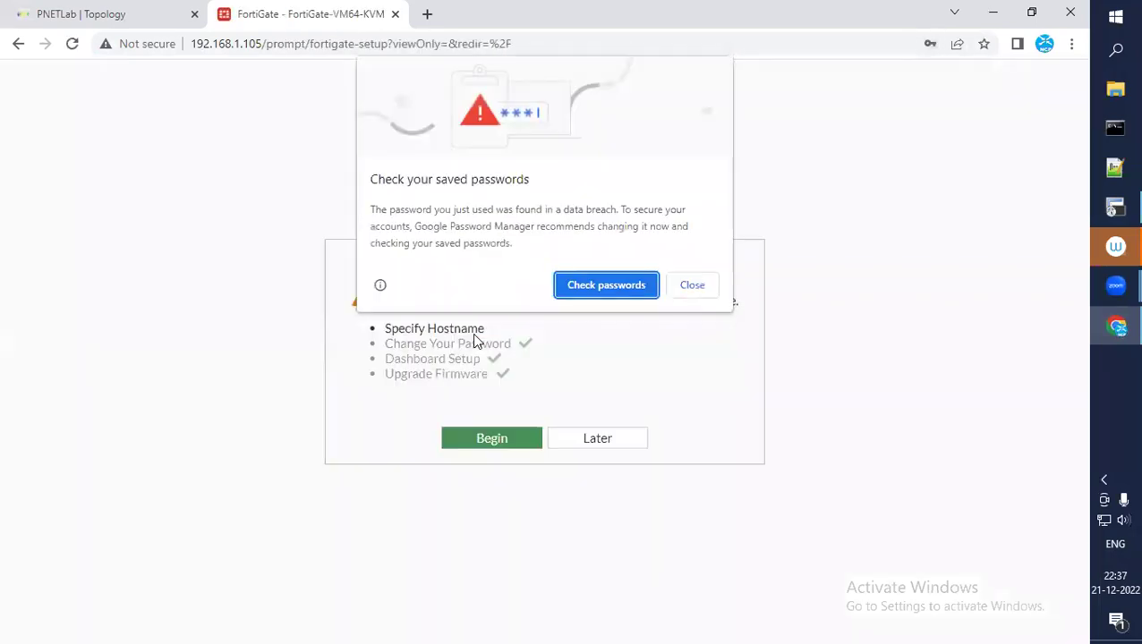
{"action": "left_click", "coordinate": [692, 284]}
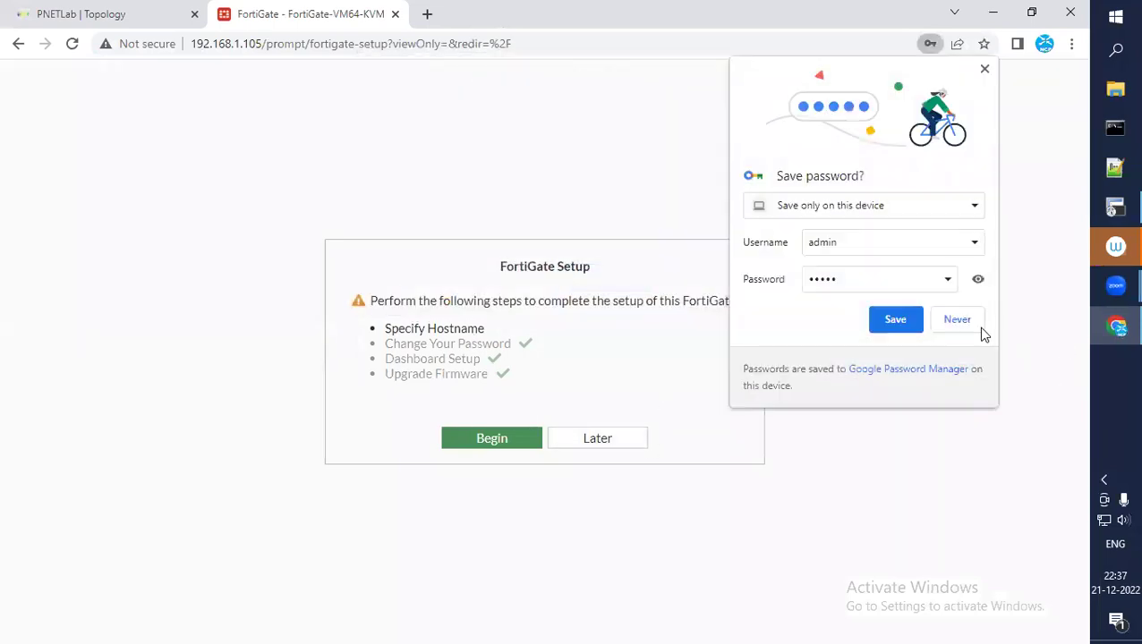
{"action": "left_click", "coordinate": [958, 320]}
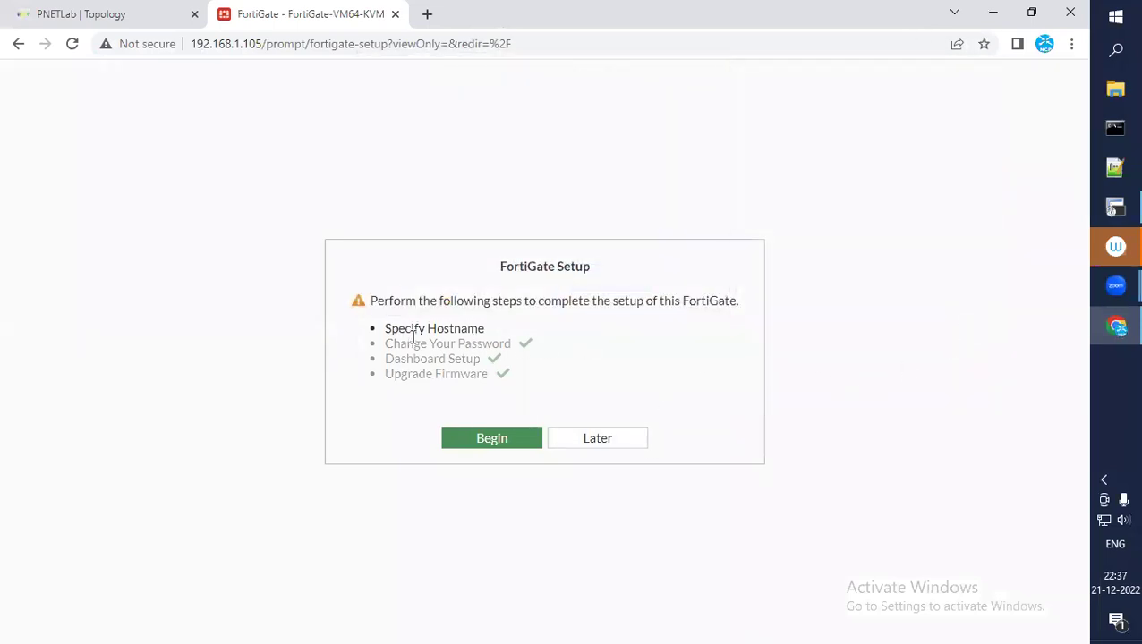
{"action": "left_click", "coordinate": [494, 445]}
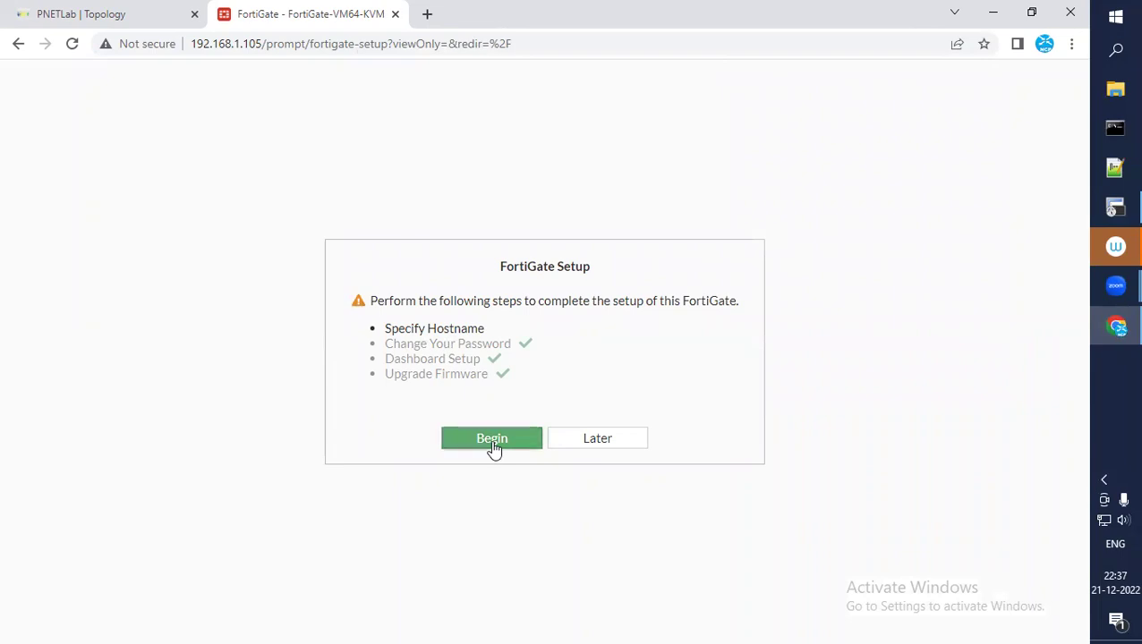
Change the hostname to FW1 and dismiss the FortiOS 7.0.0 overview dialog
{"action": "left_click", "coordinate": [763, 391]}
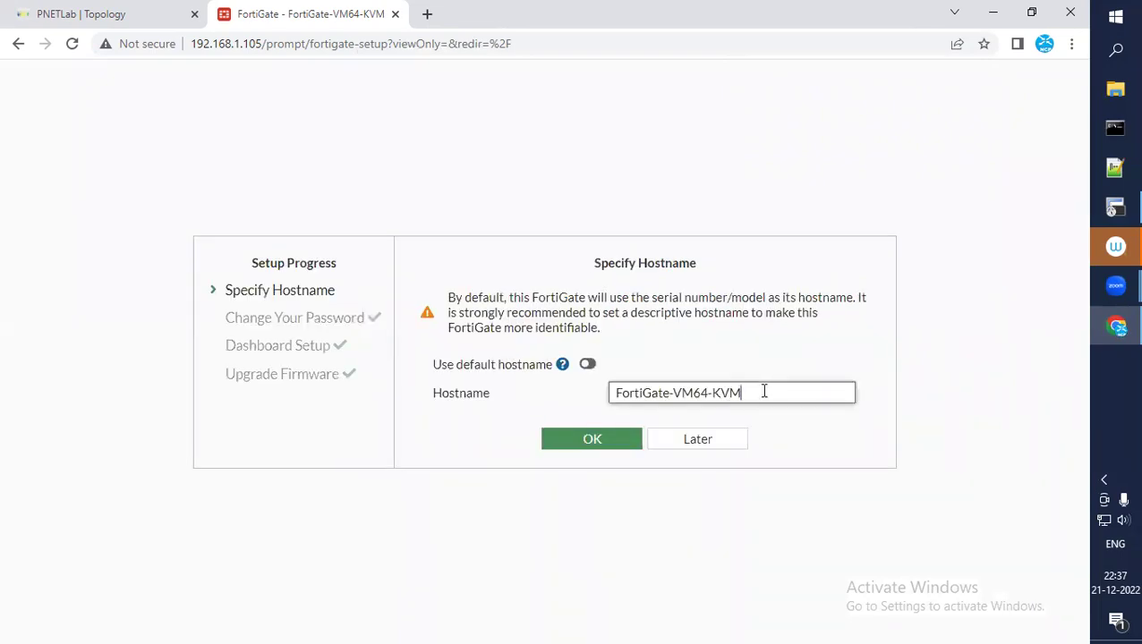
{"action": "key", "text": "BackSpace"}
{"action": "key", "text": "BackSpace"}
{"action": "key", "text": "BackSpace"}
{"action": "key", "text": "BackSpace"}
{"action": "key", "text": "BackSpace"}
{"action": "key", "text": "BackSpace"}
{"action": "key", "text": "BackSpace"}
{"action": "key", "text": "BackSpace"}
{"action": "key", "text": "BackSpace"}
{"action": "key", "text": "BackSpace"}
{"action": "key", "text": "BackSpace"}
{"action": "key", "text": "BackSpace"}
{"action": "key", "text": "BackSpace"}
{"action": "key", "text": "BackSpace"}
{"action": "key", "text": "BackSpace"}
{"action": "key", "text": "BackSpace"}
{"action": "key", "text": "BackSpace"}
{"action": "key", "text": "BackSpace"}
{"action": "type", "text": "FW"}
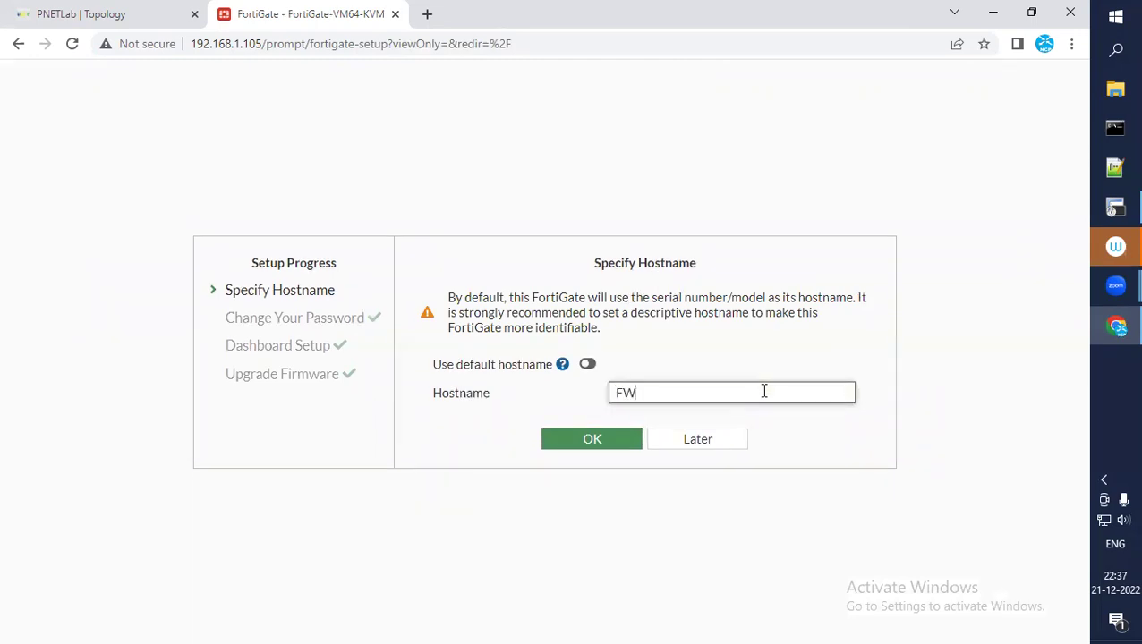
{"action": "type", "text": "1"}
{"action": "left_click", "coordinate": [600, 450]}
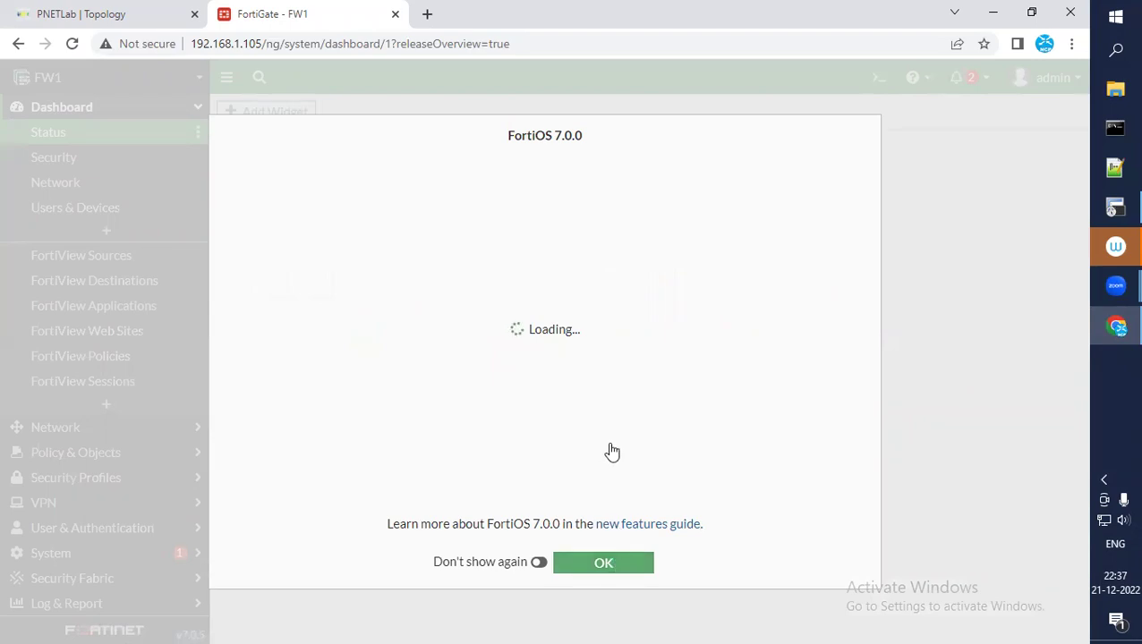
{"action": "left_click", "coordinate": [607, 558]}
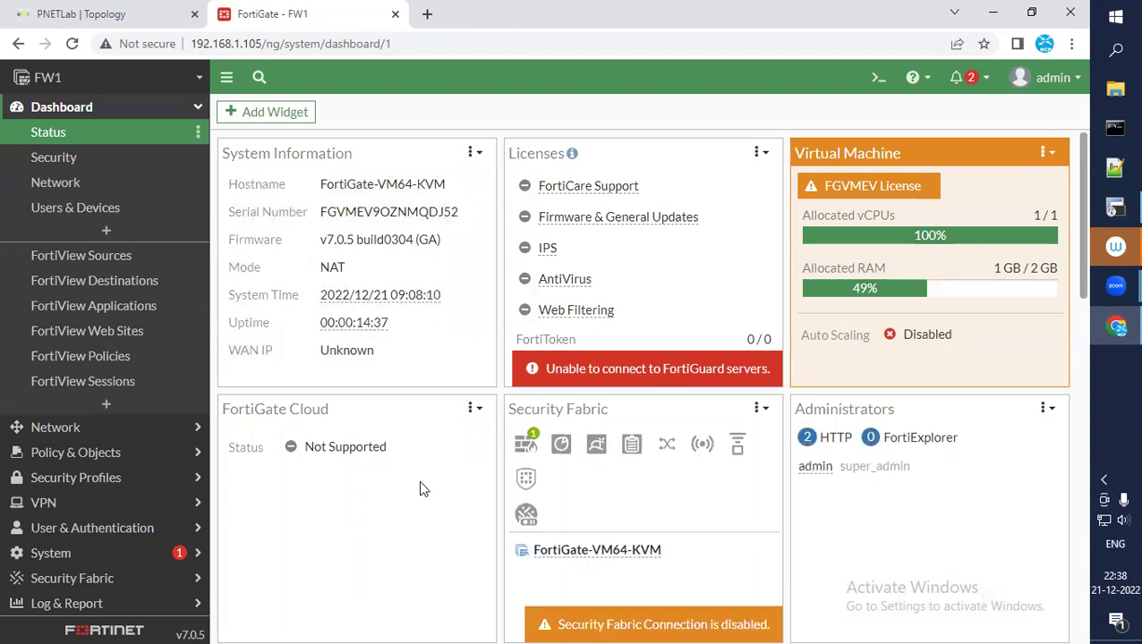
Go to Network > Interfaces and select the port2 row
{"action": "left_click", "coordinate": [50, 188]}
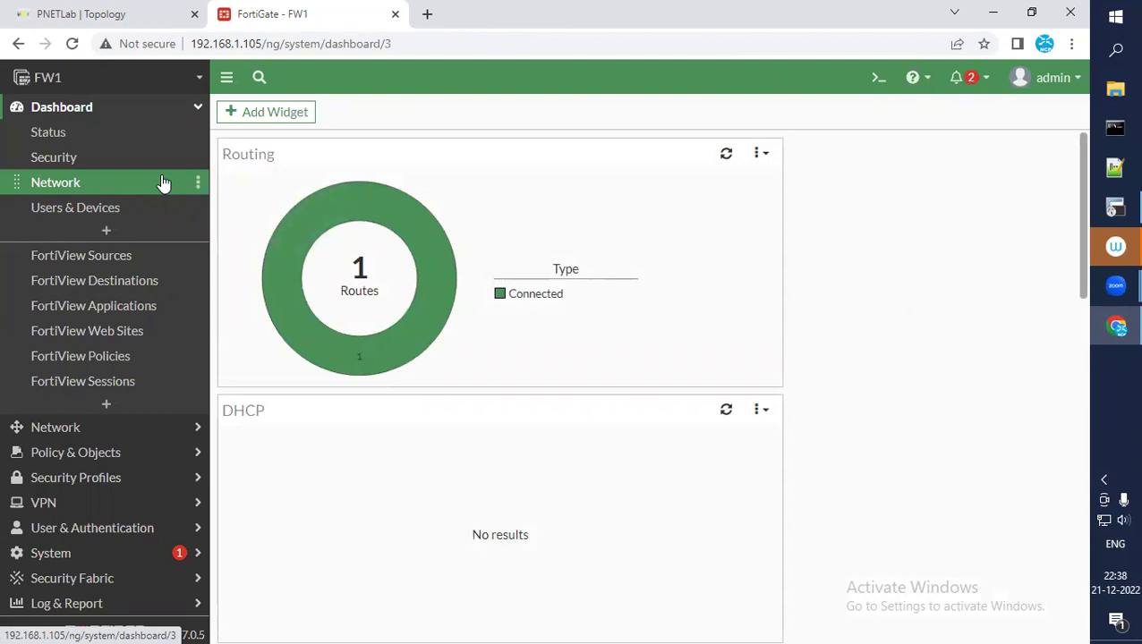
{"action": "left_click", "coordinate": [56, 433]}
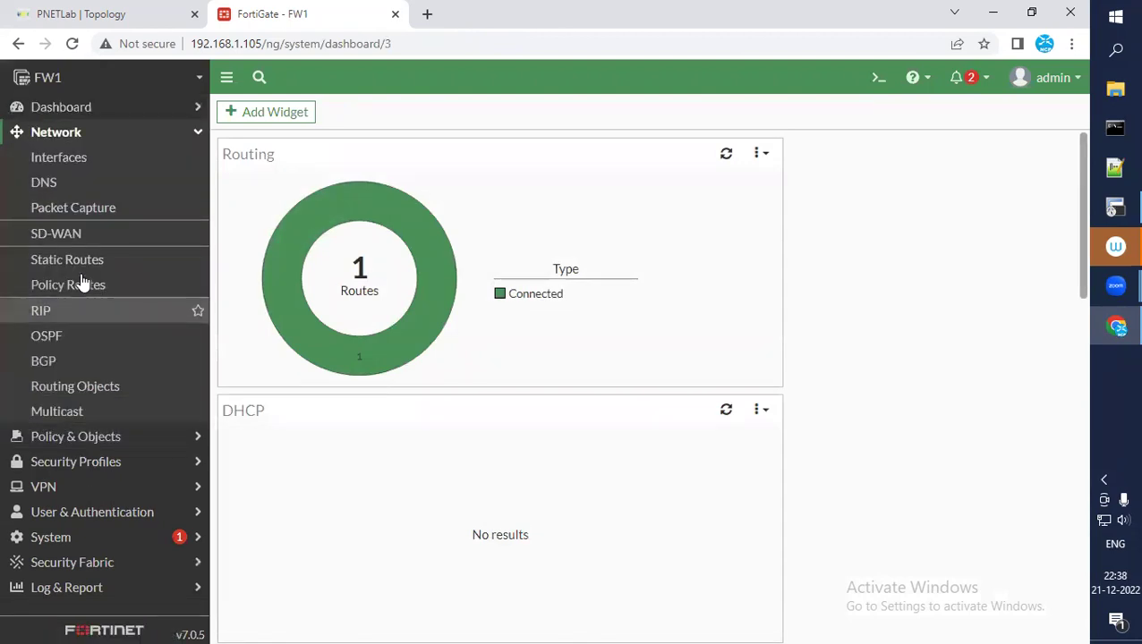
{"action": "left_click", "coordinate": [67, 159]}
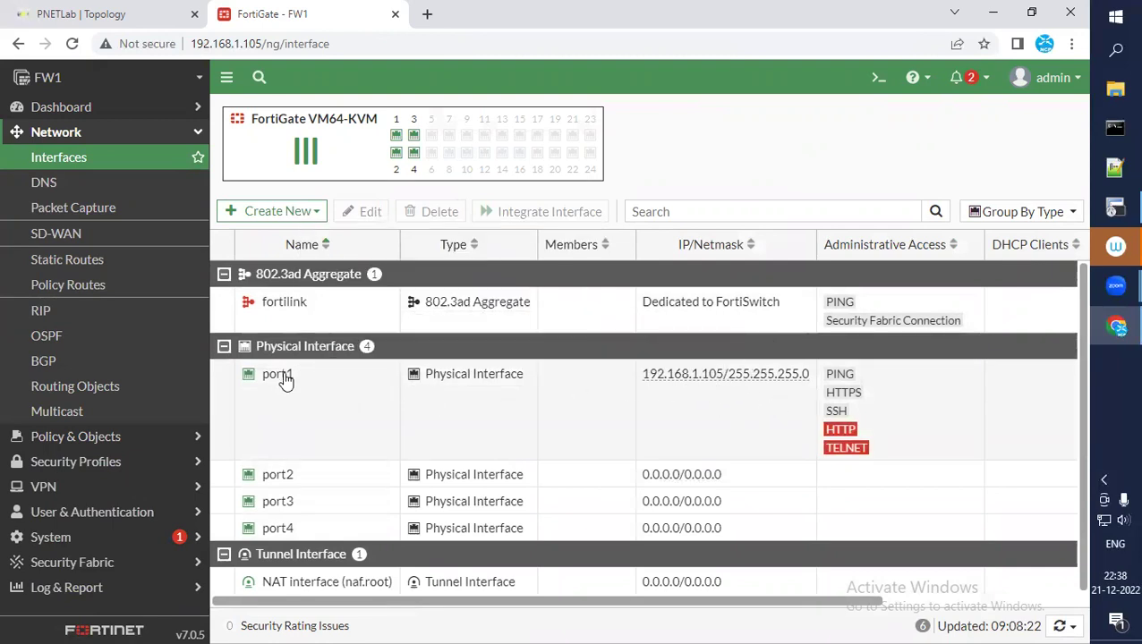
{"action": "mouse_move", "coordinate": [280, 485]}
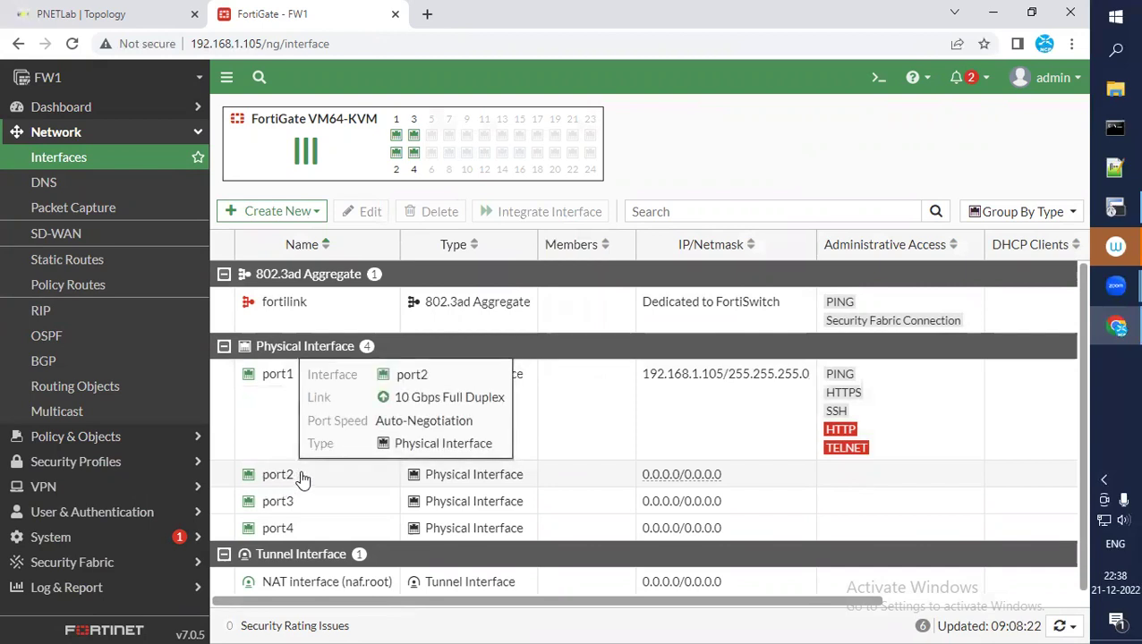
{"action": "left_click", "coordinate": [301, 481]}
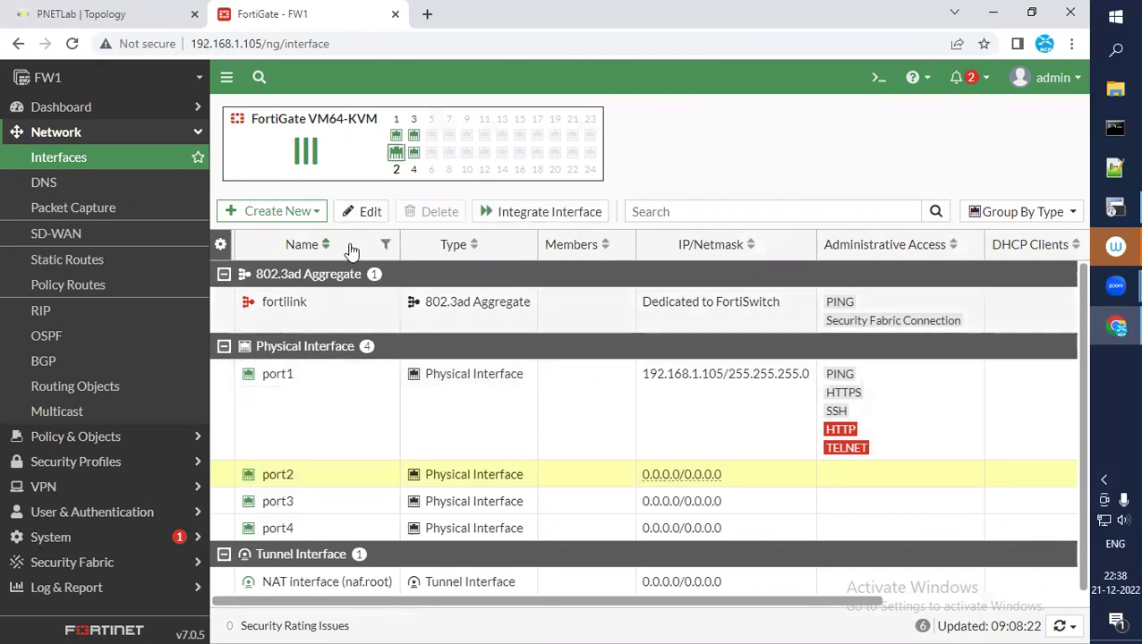
Edit port2 to use alias LAN_Interface and role LAN
{"action": "left_click", "coordinate": [363, 213]}
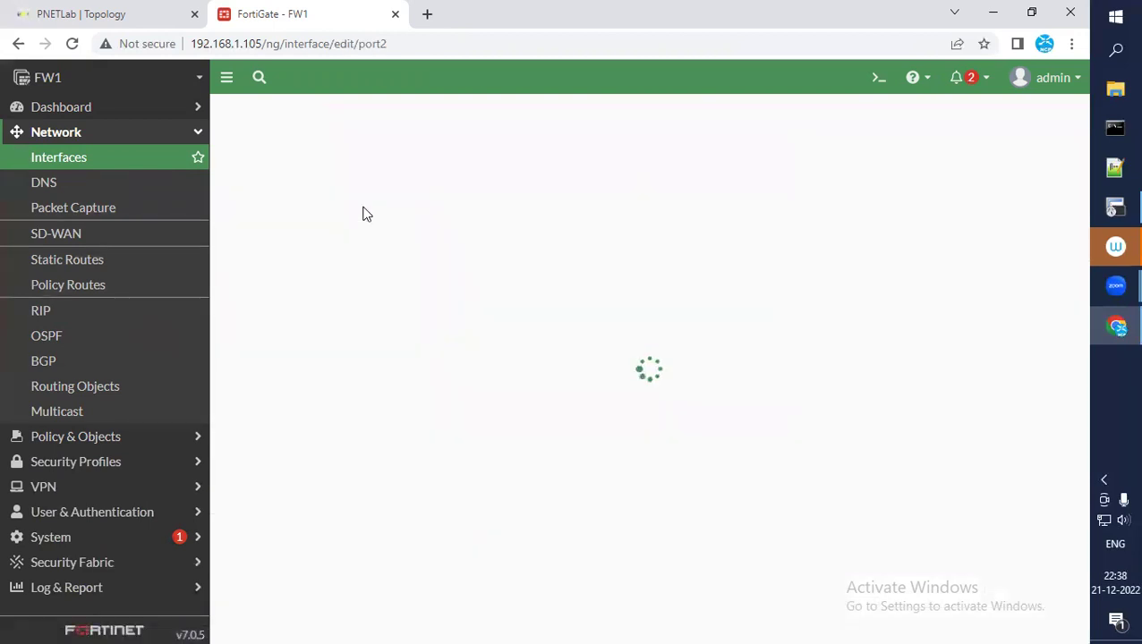
{"action": "left_click", "coordinate": [384, 169]}
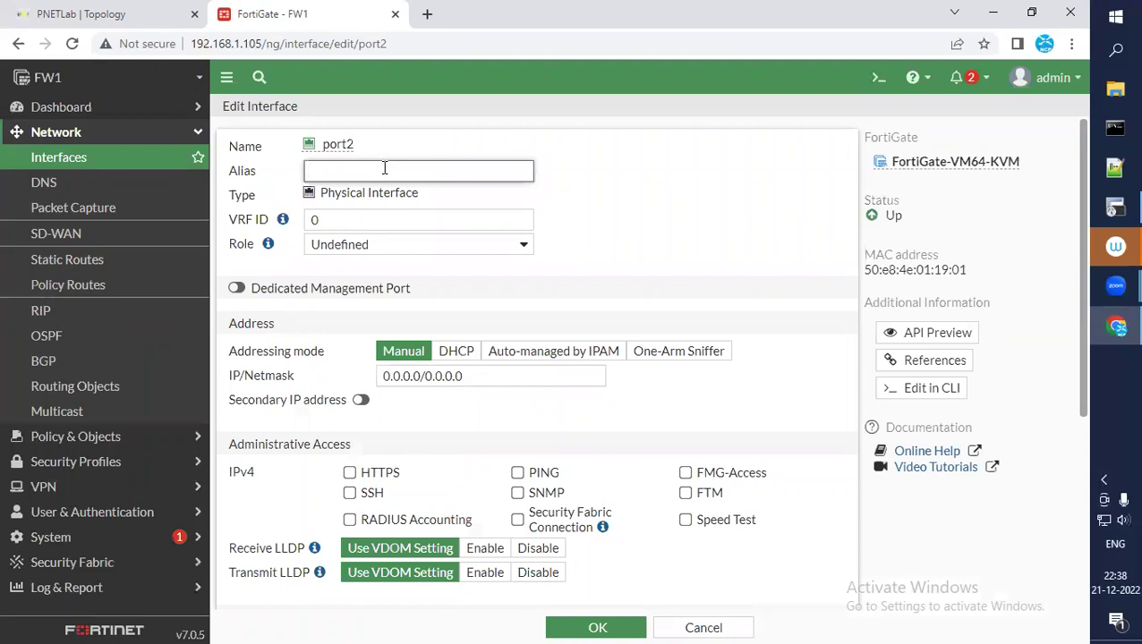
{"action": "type", "text": "LAN_Interface"}
{"action": "left_click", "coordinate": [431, 248]}
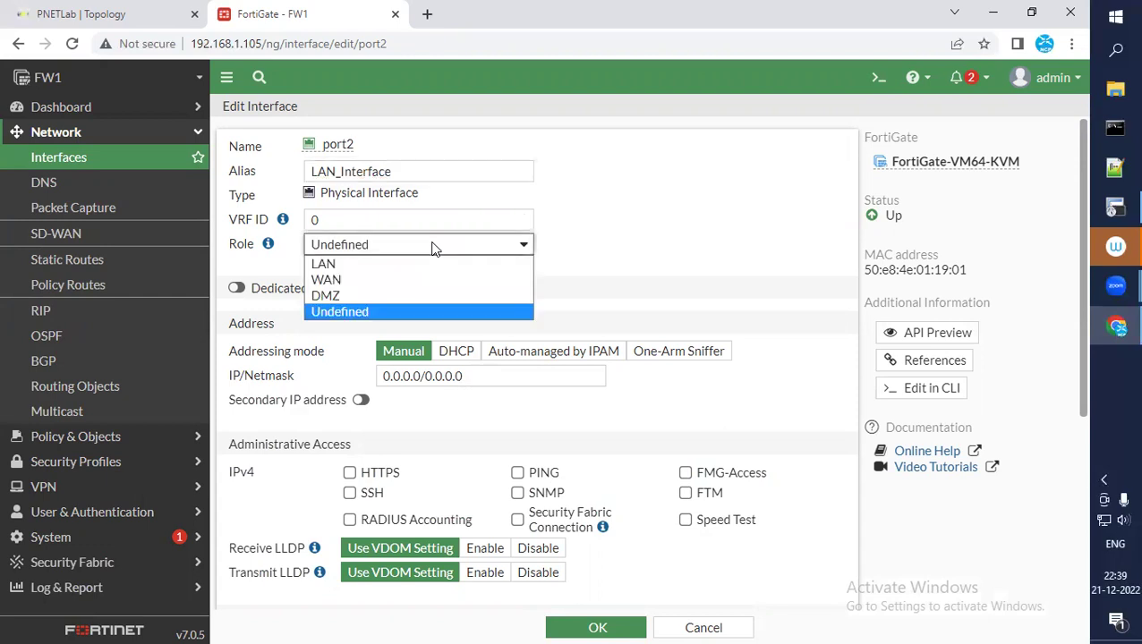
{"action": "left_click", "coordinate": [340, 263]}
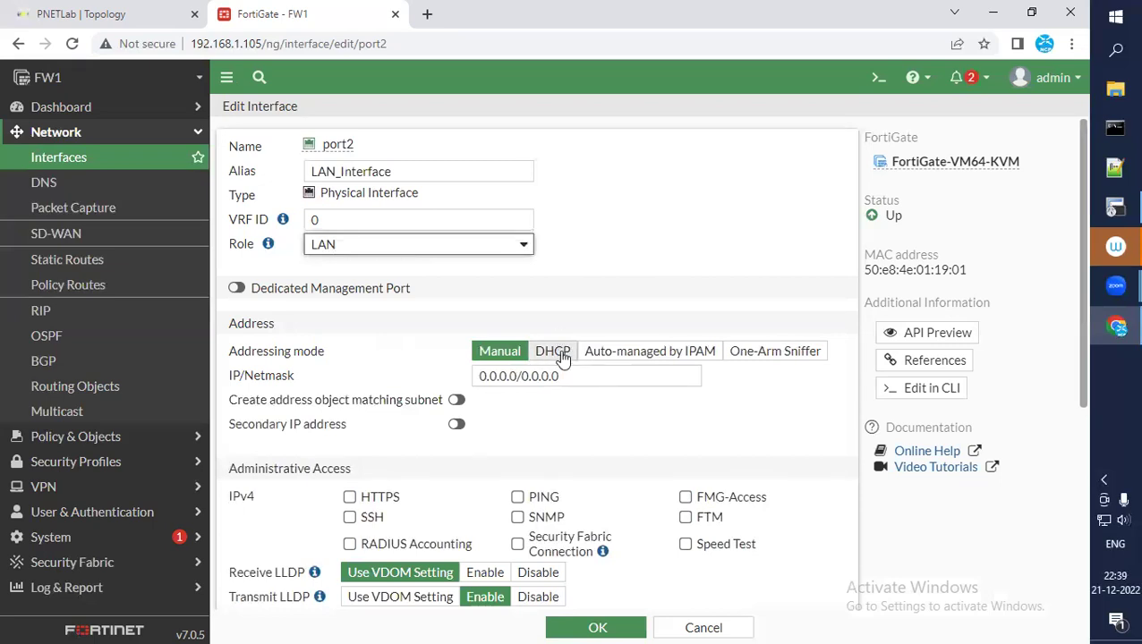
Enter port2's IP/Netmask as 10.1.1.254/255.255.255.0, confirming the address in the lab topology
{"action": "left_click", "coordinate": [573, 376]}
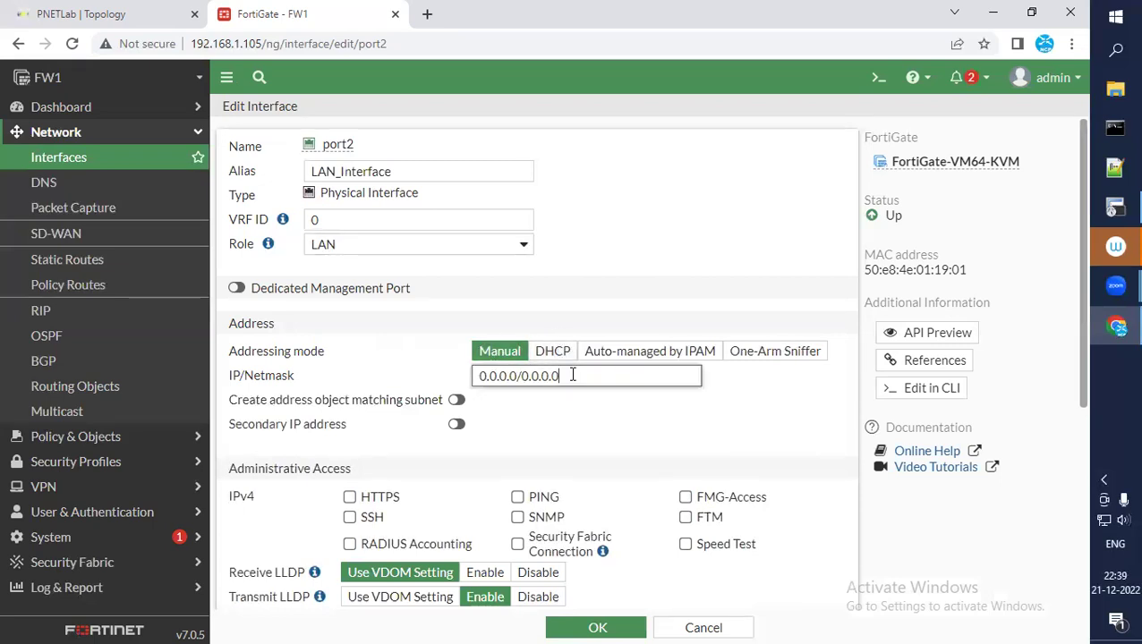
{"action": "key", "text": "BackSpace"}
{"action": "key", "text": "BackSpace"}
{"action": "key", "text": "BackSpace"}
{"action": "key", "text": "BackSpace"}
{"action": "key", "text": "BackSpace"}
{"action": "key", "text": "BackSpace"}
{"action": "key", "text": "BackSpace"}
{"action": "key", "text": "BackSpace"}
{"action": "key", "text": "BackSpace"}
{"action": "key", "text": "BackSpace"}
{"action": "key", "text": "BackSpace"}
{"action": "key", "text": "BackSpace"}
{"action": "key", "text": "BackSpace"}
{"action": "key", "text": "BackSpace"}
{"action": "key", "text": "BackSpace"}
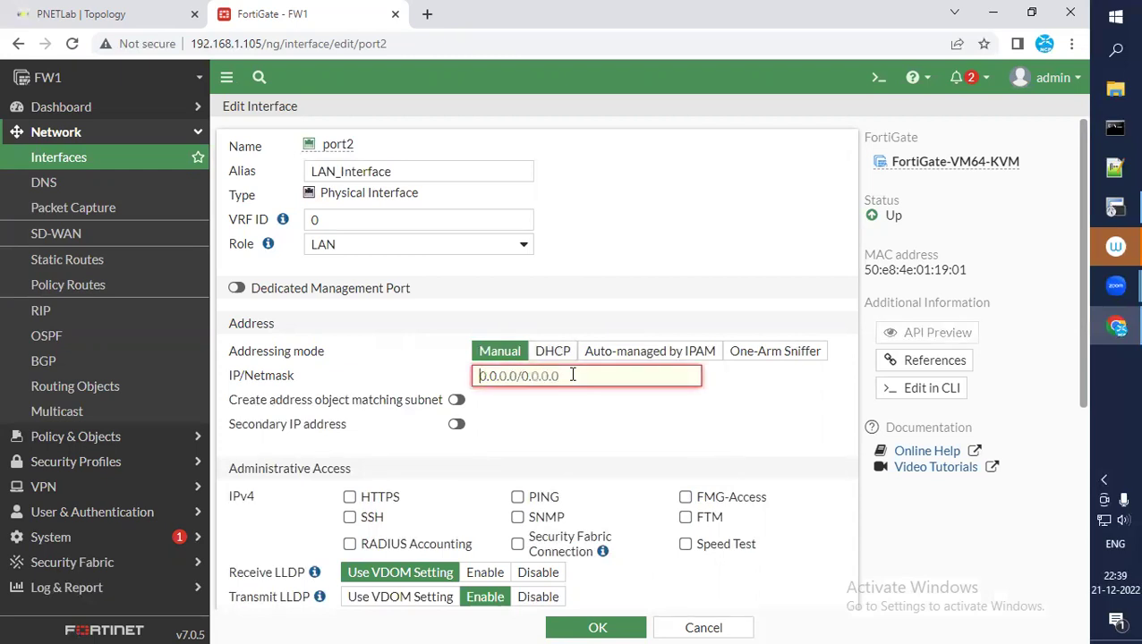
{"action": "left_click", "coordinate": [136, 18]}
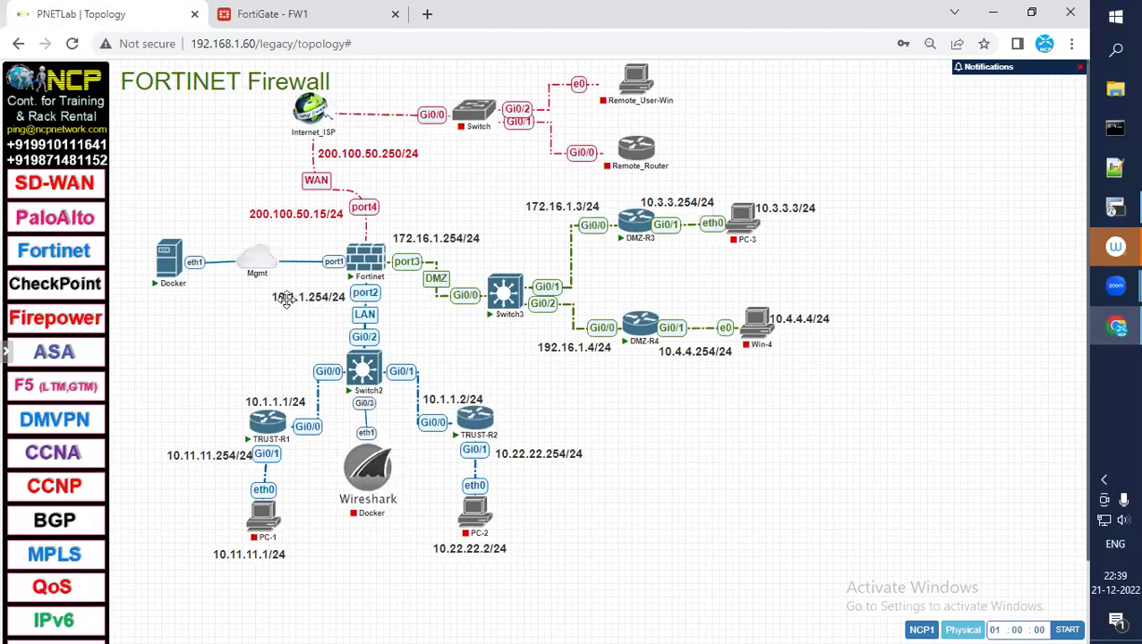
{"action": "left_click", "coordinate": [289, 18]}
{"action": "type", "text": "10."}
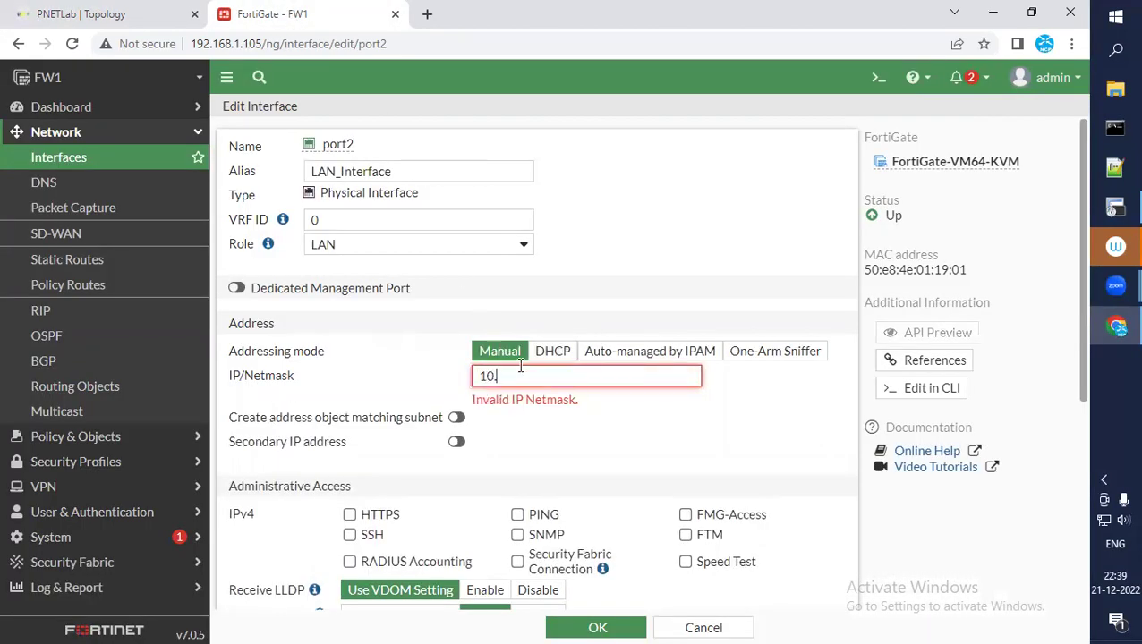
{"action": "type", "text": "1.1.254/24"}
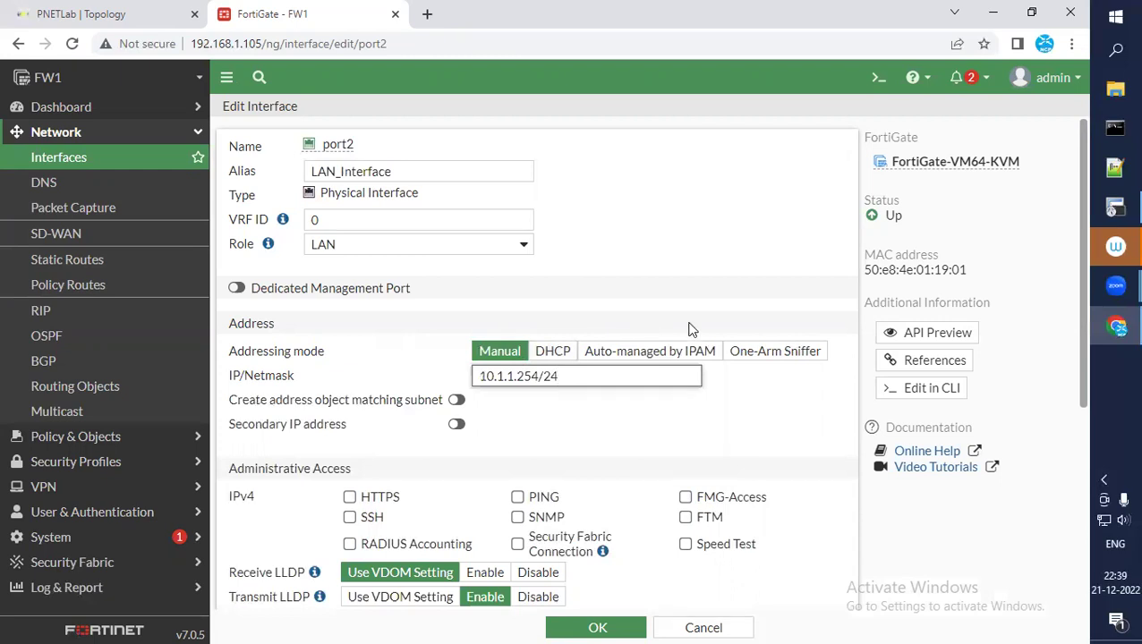
{"action": "key", "text": "BackSpace"}
{"action": "key", "text": "BackSpace"}
{"action": "type", "text": "255.255.25"}
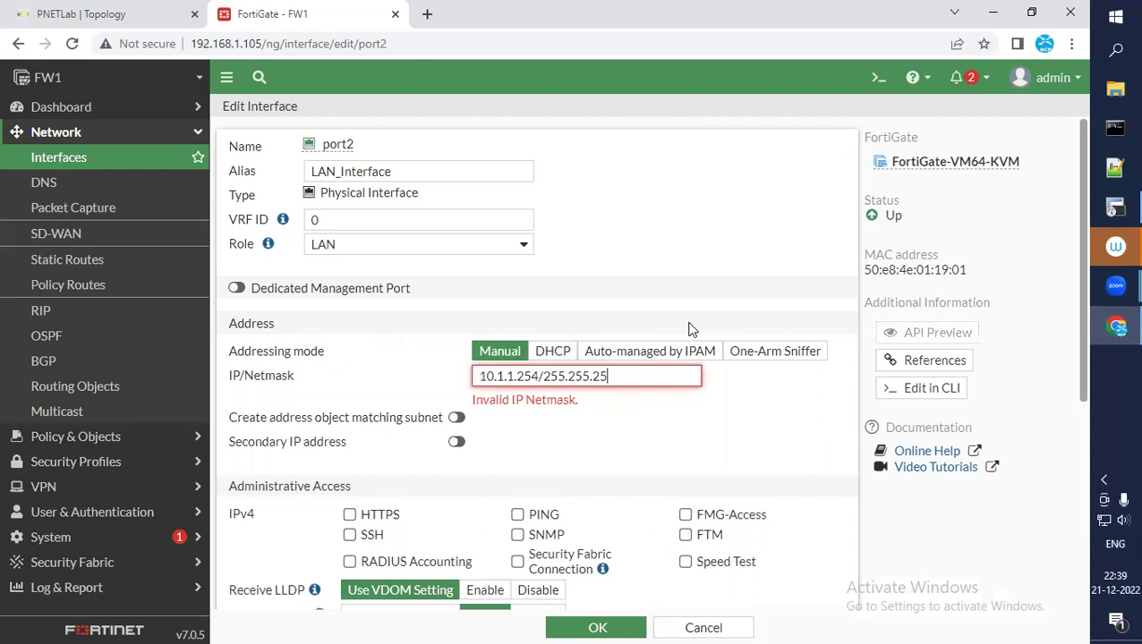
{"action": "type", "text": "5.0"}
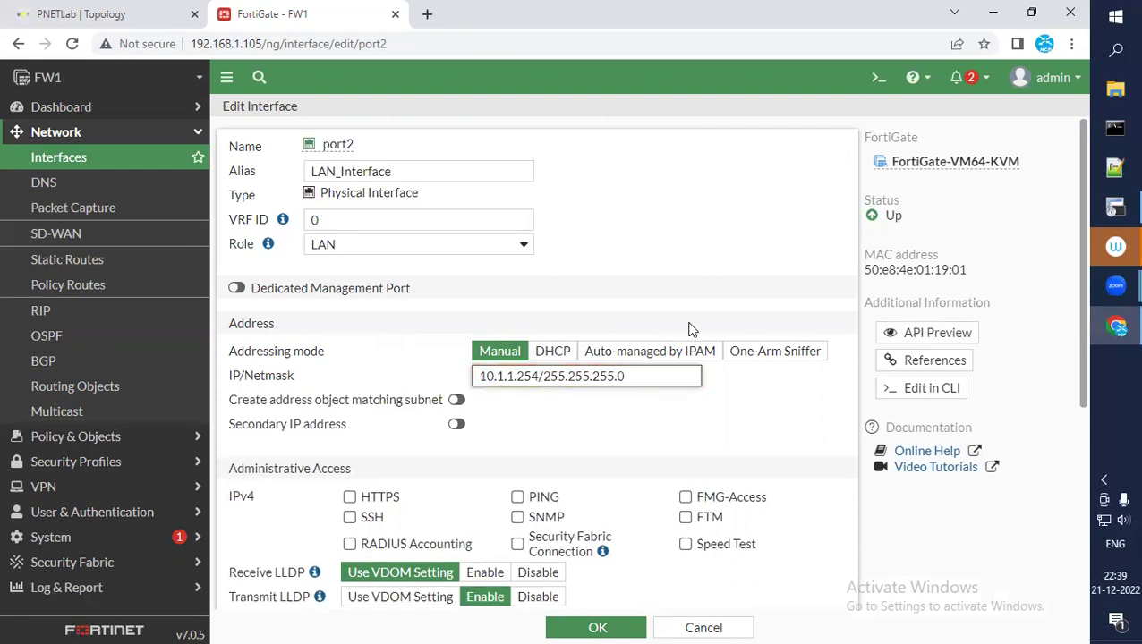
Check the PNETLab topology for the firewall's port2 LAN address 10.1.1.254/24
{"action": "left_click", "coordinate": [144, 16]}
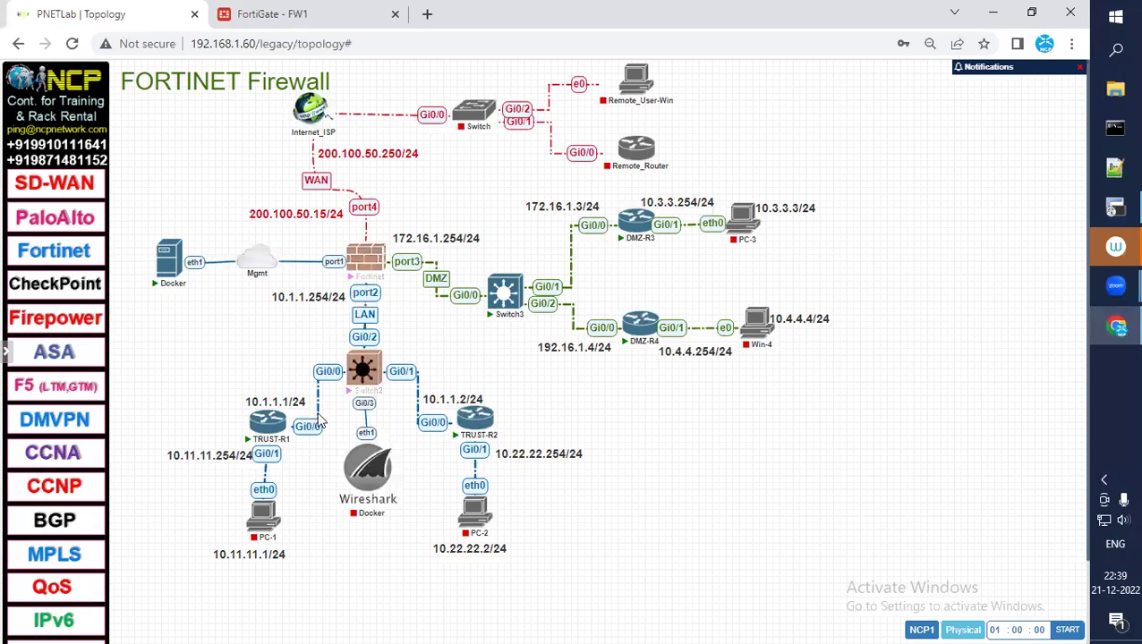
{"action": "mouse_move", "coordinate": [374, 269]}
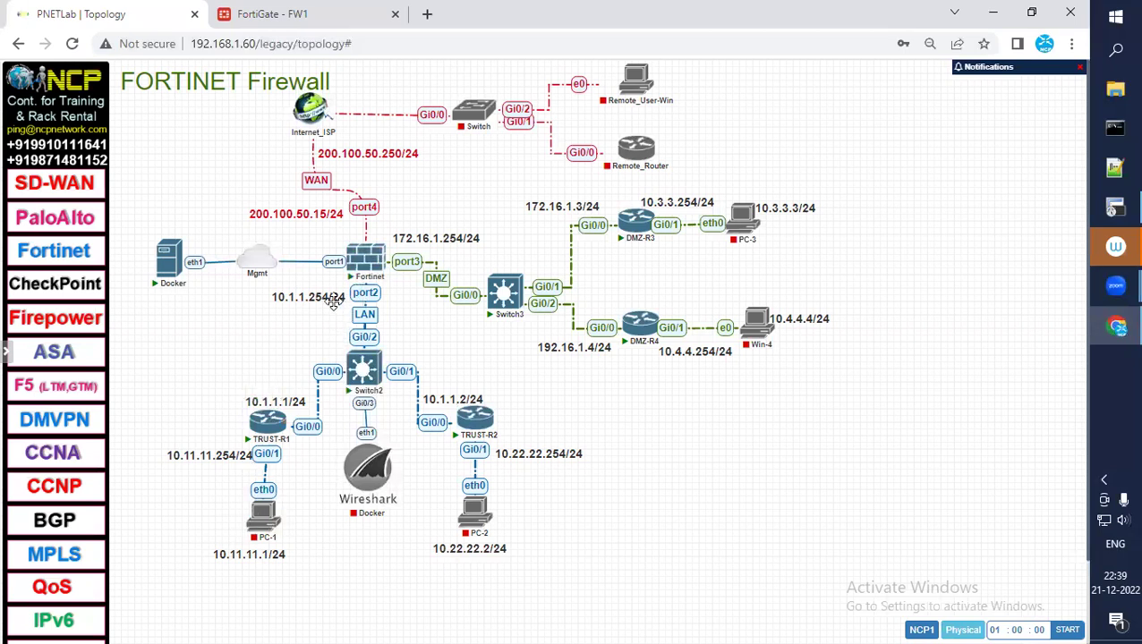
Allow PING and SSH administrative access on port2 and clear HTTPS
{"action": "left_click", "coordinate": [268, 18]}
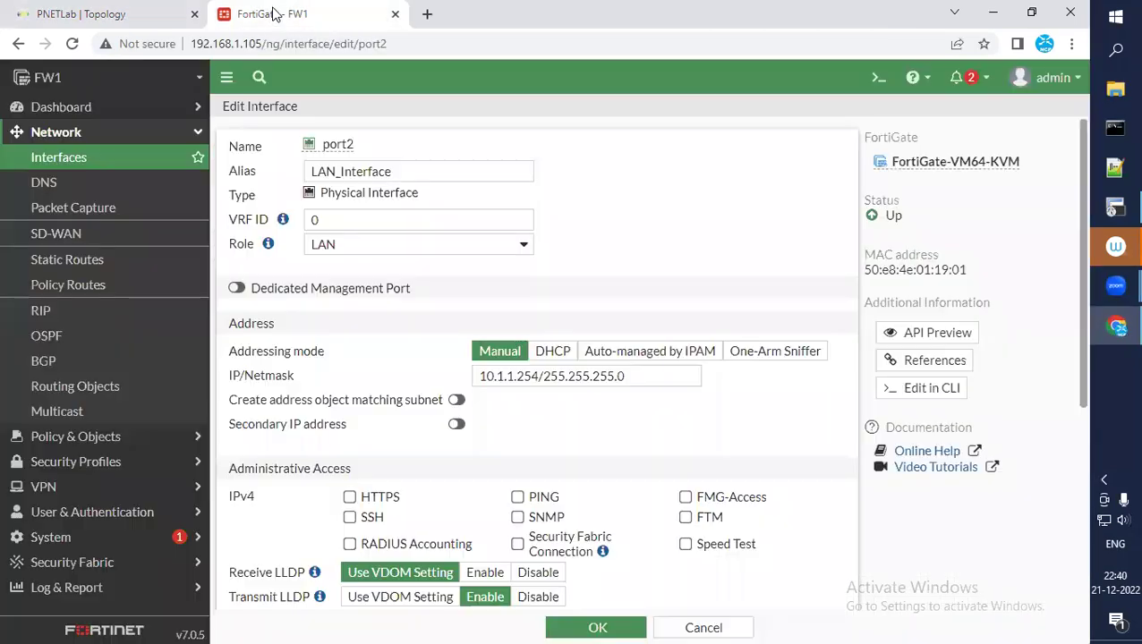
{"action": "scroll", "coordinate": [581, 384], "scroll_direction": "down", "scroll_amount": 1}
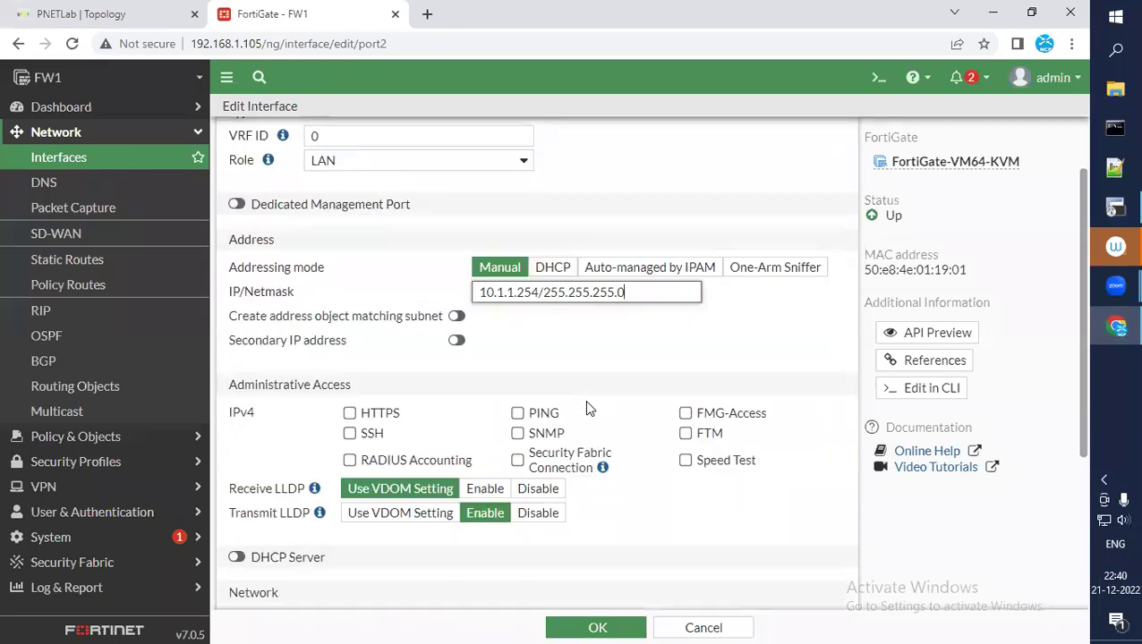
{"action": "left_click", "coordinate": [517, 413]}
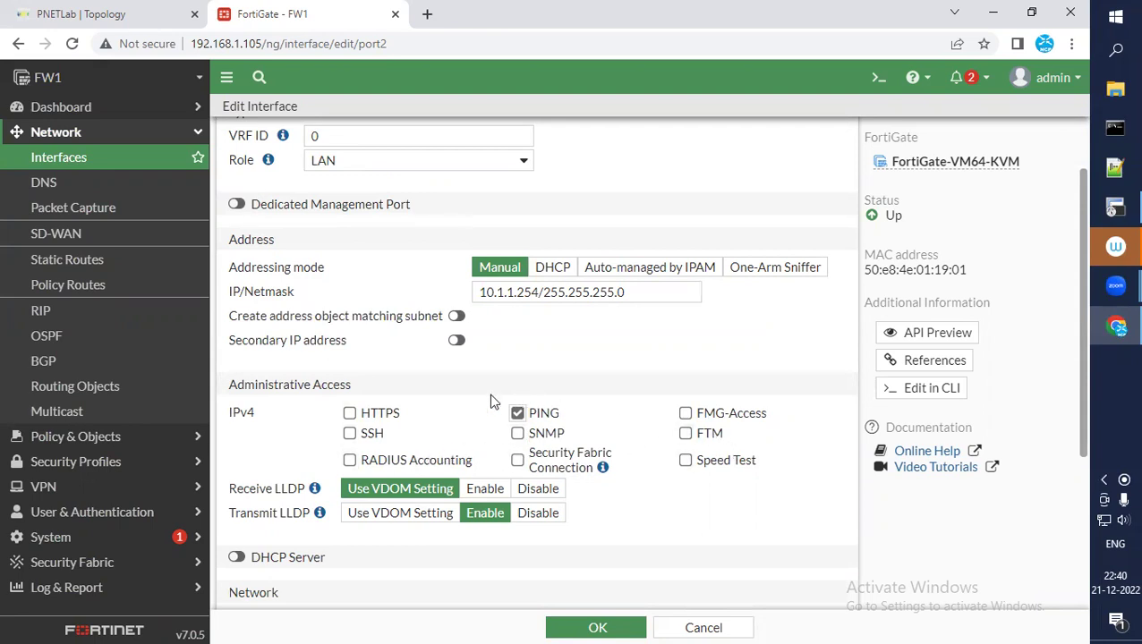
{"action": "left_click", "coordinate": [350, 434]}
{"action": "left_click", "coordinate": [349, 414]}
{"action": "scroll", "coordinate": [564, 356], "scroll_direction": "down", "scroll_amount": 3}
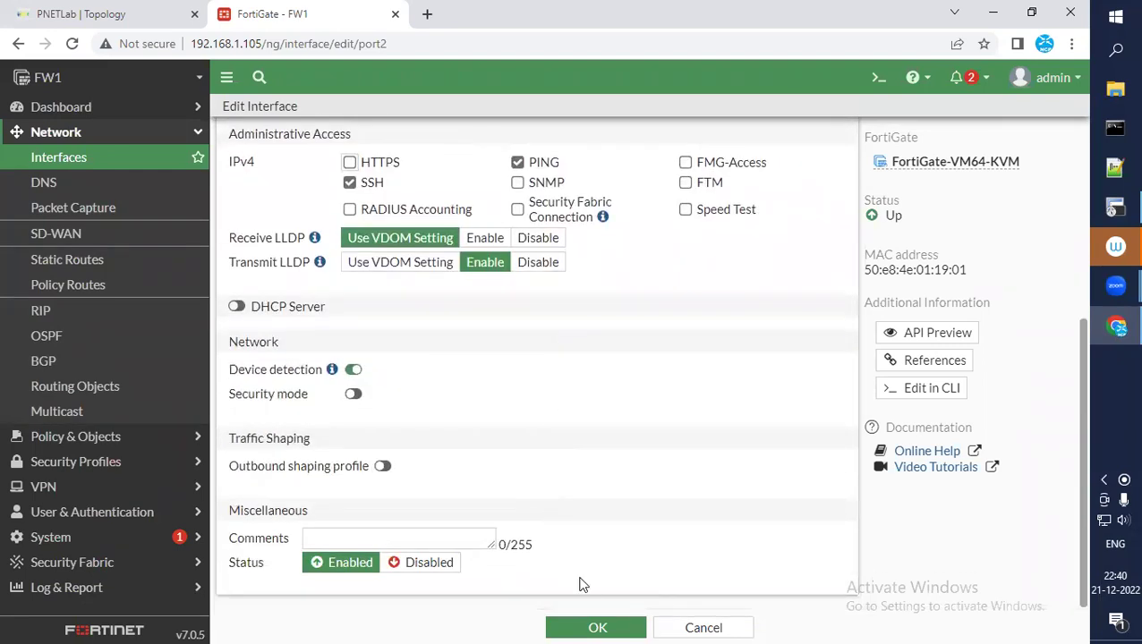
Save port2 as LAN_Interface at 10.1.1.254/255.255.255.0 and bring up the CLI Console
{"action": "left_click", "coordinate": [597, 626]}
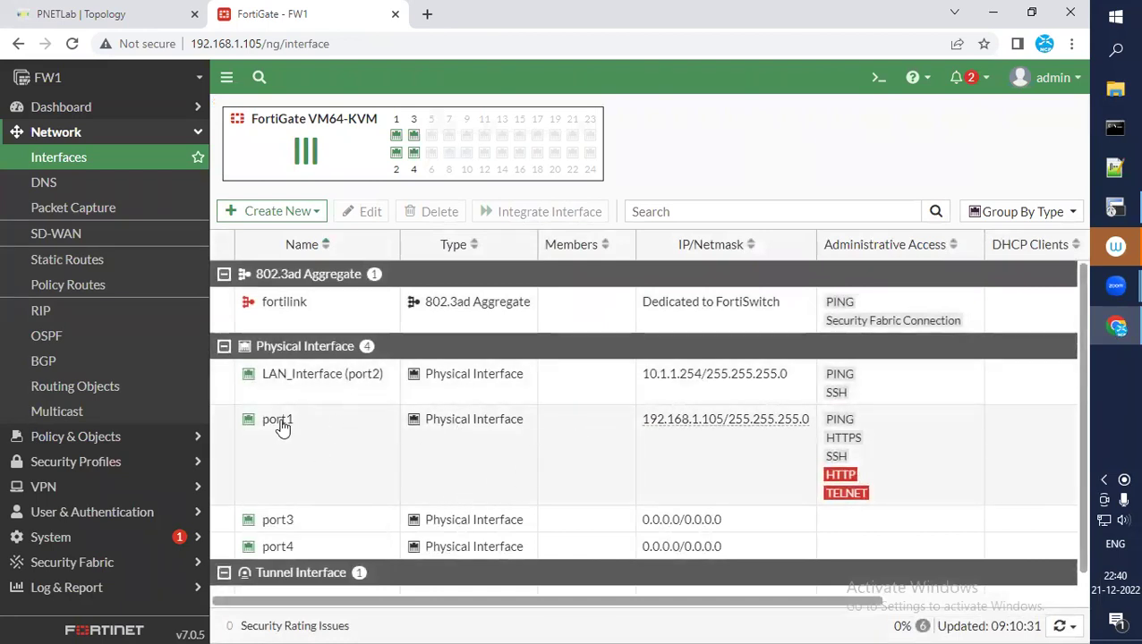
{"action": "mouse_move", "coordinate": [346, 387]}
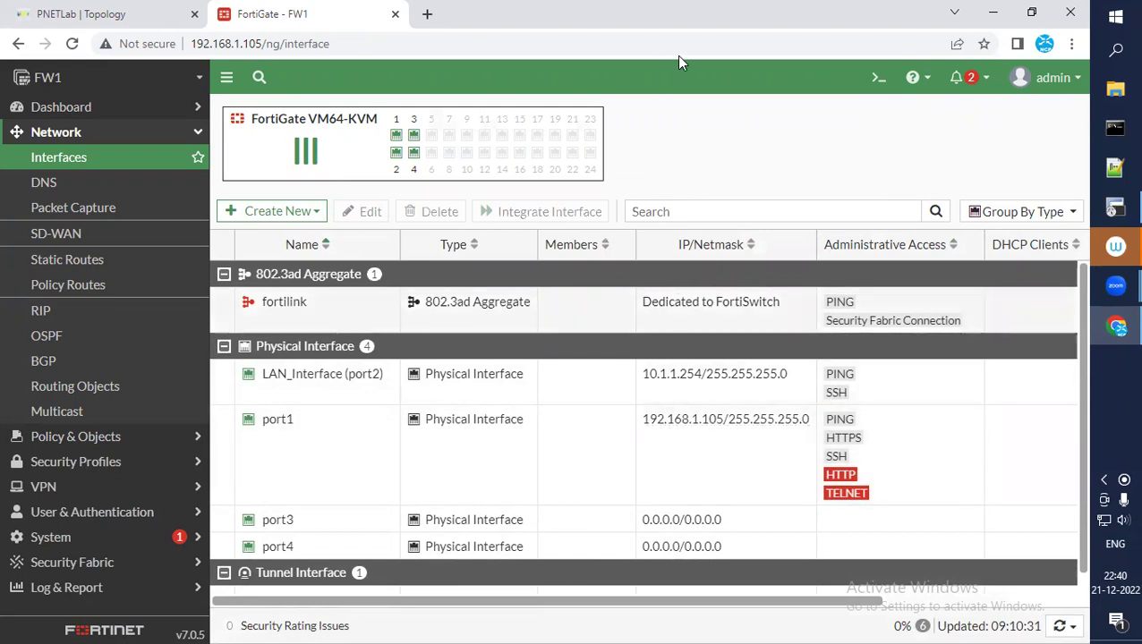
{"action": "left_click", "coordinate": [875, 81]}
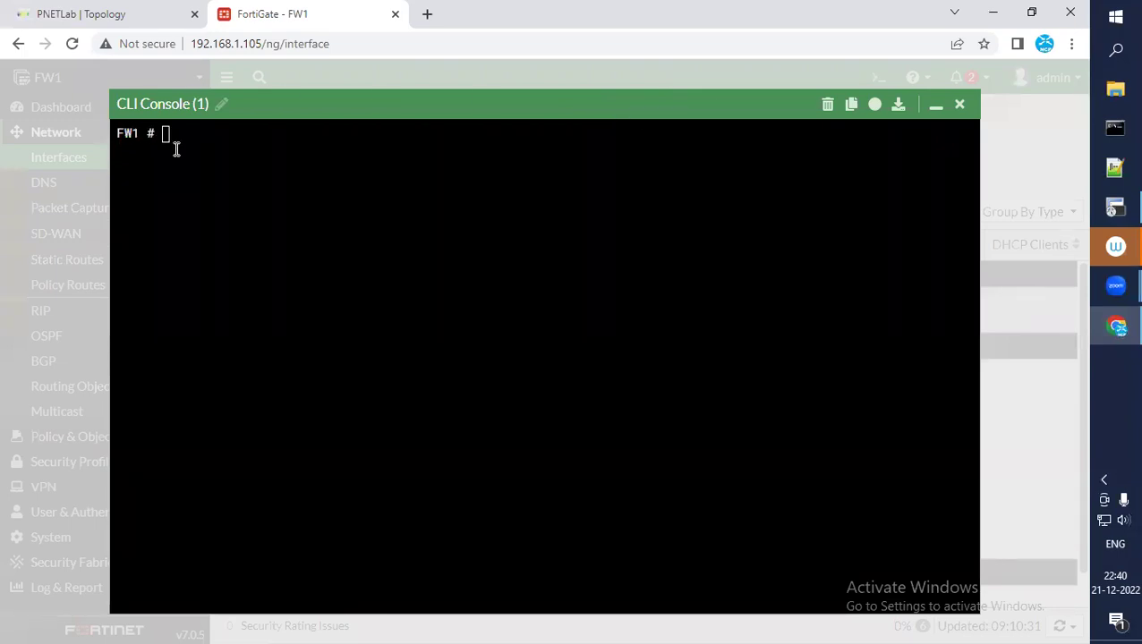
Run 'config system interface', 'end', then 'show system interface' in the console
{"action": "left_click", "coordinate": [370, 223]}
{"action": "type", "text": "config system interface"}
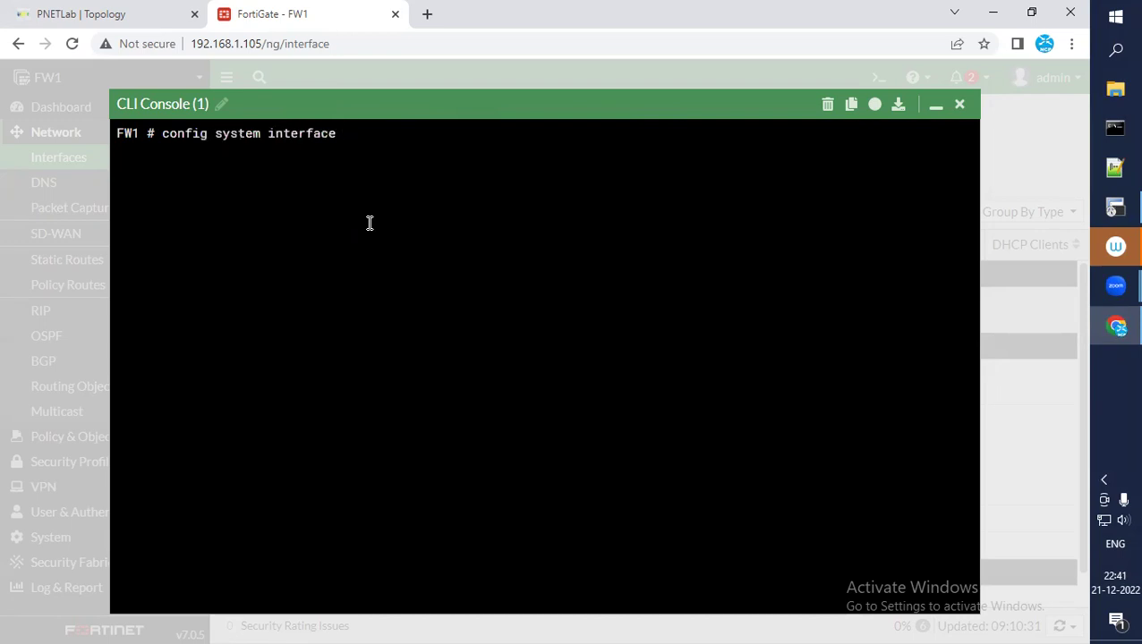
{"action": "key", "text": "Return"}
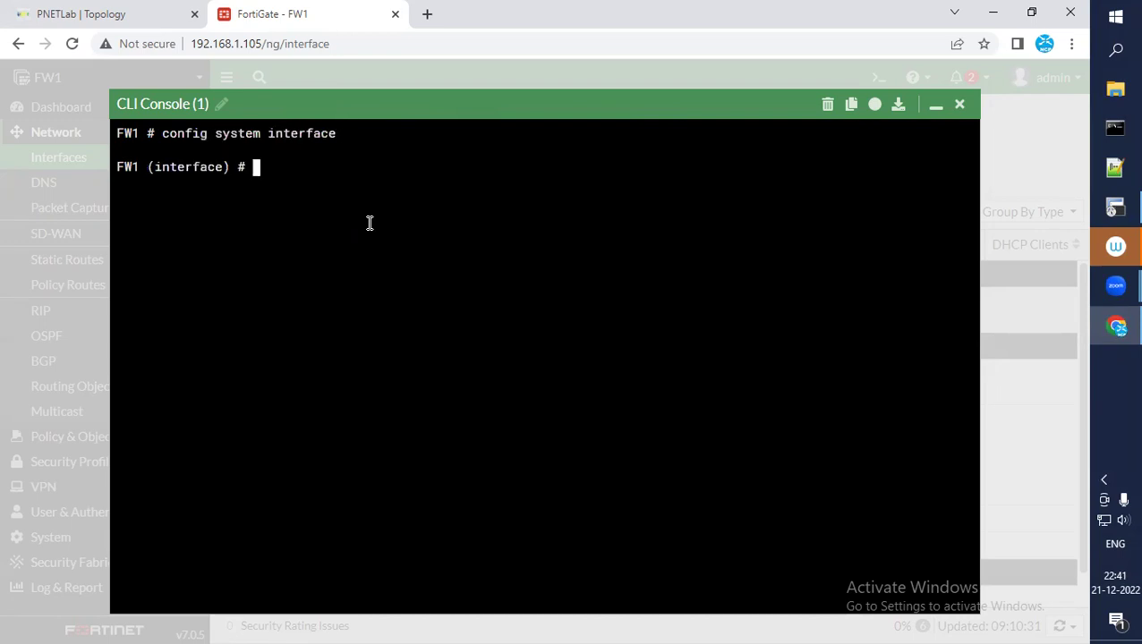
{"action": "type", "text": "exit"}
{"action": "key", "text": "BackSpace"}
{"action": "key", "text": "BackSpace"}
{"action": "key", "text": "BackSpace"}
{"action": "type", "text": "end"}
{"action": "key", "text": "Return"}
{"action": "key", "text": "Return"}
{"action": "type", "text": "show system interface"}
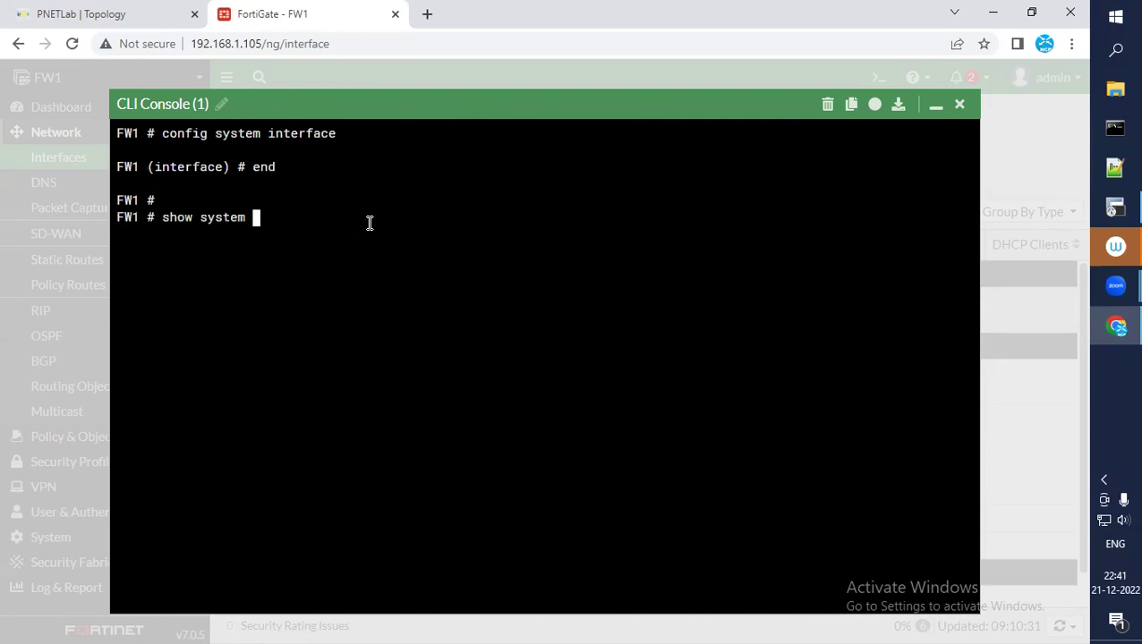
{"action": "key", "text": "Return"}
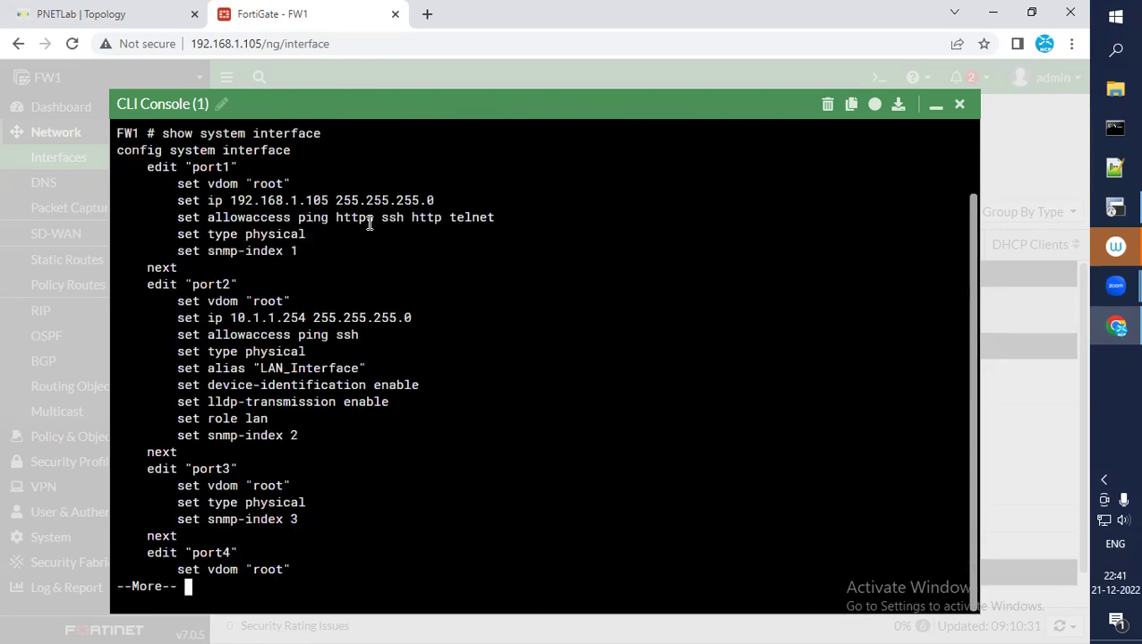
Highlight port1's IP and port2's 10.1.1.254 address and ping/ssh access, then minimize the console
{"action": "scroll", "coordinate": [370, 224], "scroll_direction": "up", "scroll_amount": 2}
{"action": "scroll", "coordinate": [483, 287], "scroll_direction": "down", "scroll_amount": 2}
{"action": "left_click_drag", "start_coordinate": [188, 168], "coordinate": [305, 201]}
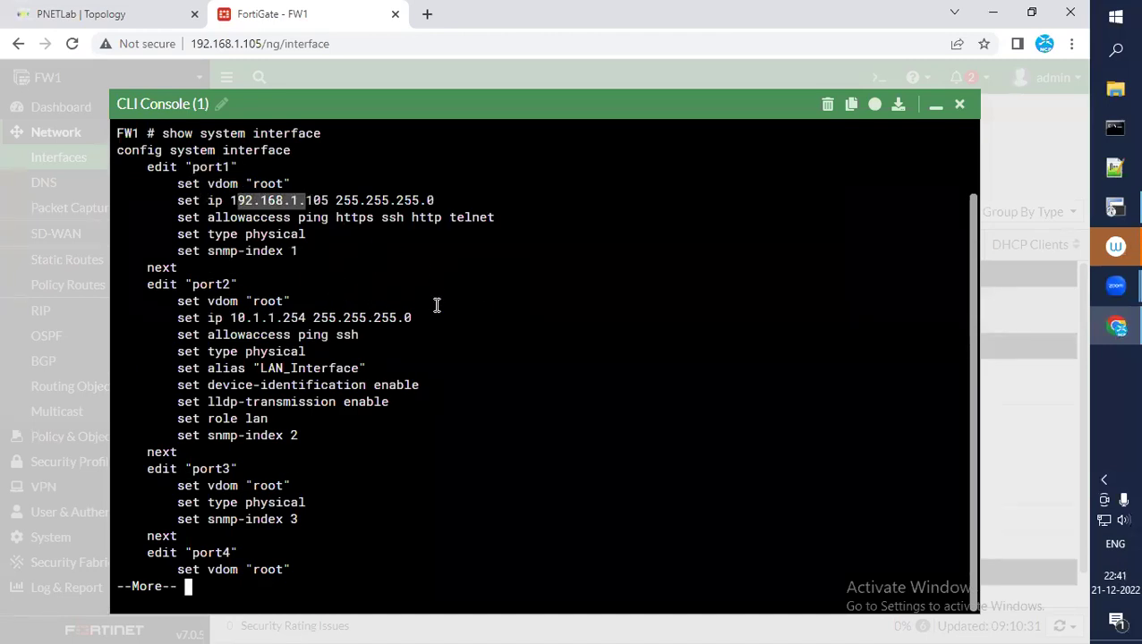
{"action": "left_click_drag", "start_coordinate": [178, 284], "coordinate": [409, 311]}
{"action": "double_click", "coordinate": [184, 318]}
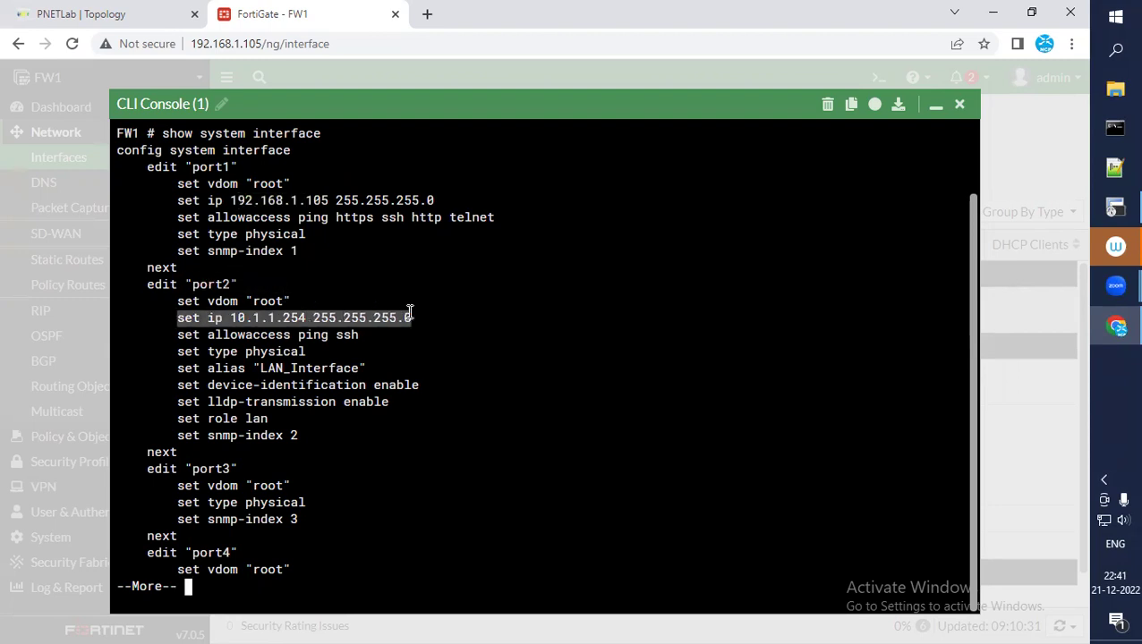
{"action": "left_click", "coordinate": [488, 338]}
{"action": "left_click_drag", "start_coordinate": [178, 334], "coordinate": [346, 340]}
{"action": "left_click", "coordinate": [349, 348]}
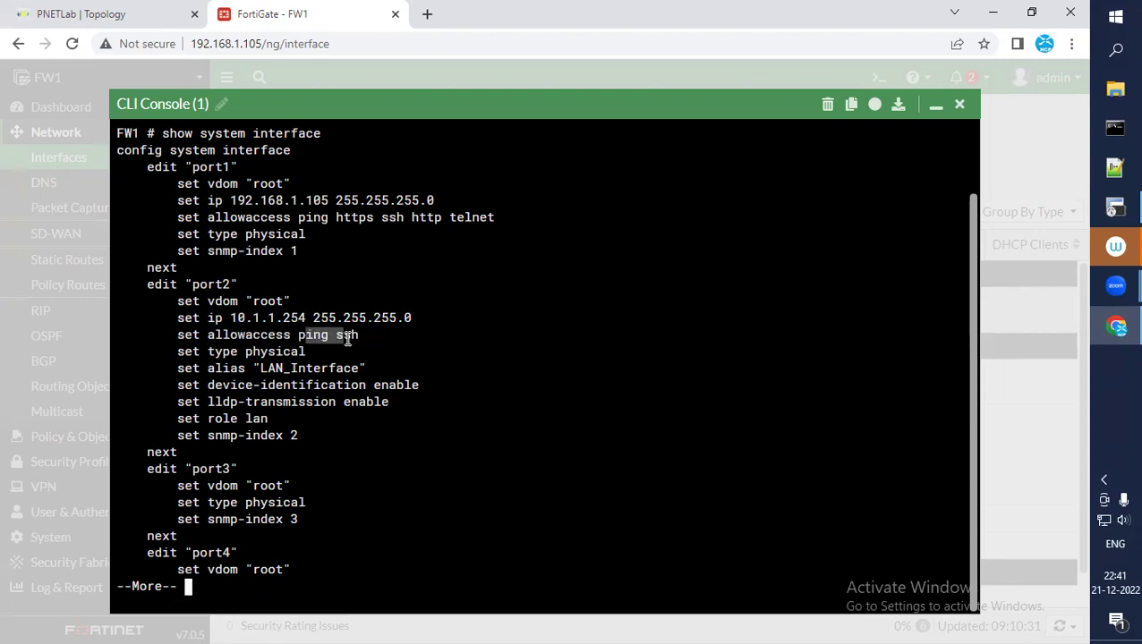
{"action": "left_click", "coordinate": [935, 106]}
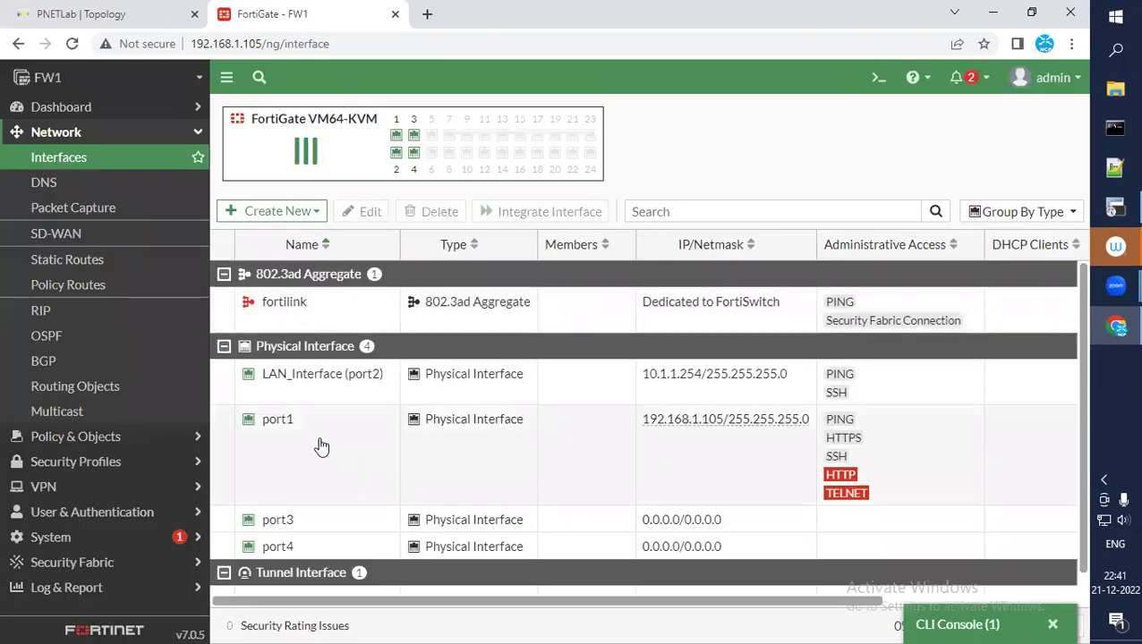
Review port3's 172.16.1.254/24 DMZ link in PNETLab, then open CLI Console (2) on FW1
{"action": "left_click", "coordinate": [114, 10]}
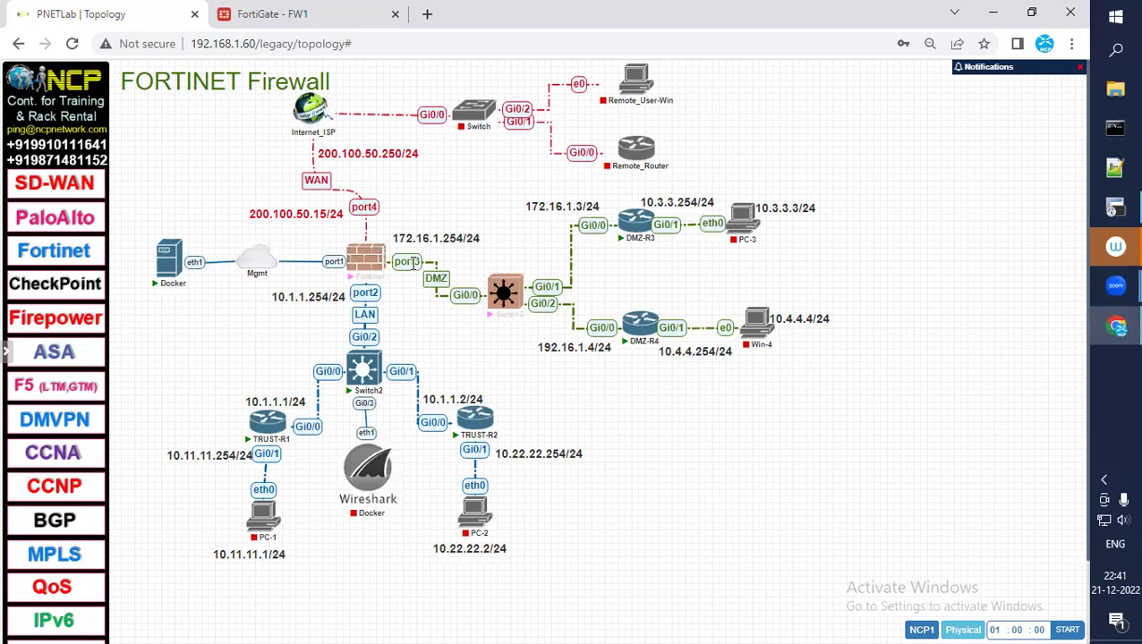
{"action": "left_click", "coordinate": [263, 21]}
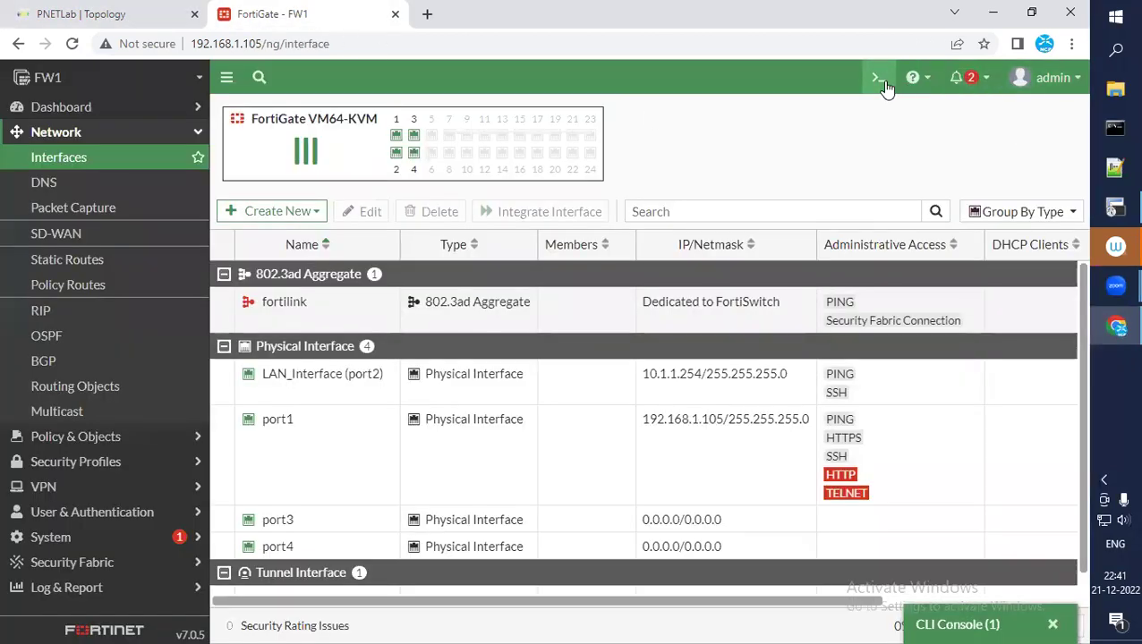
{"action": "left_click", "coordinate": [879, 78]}
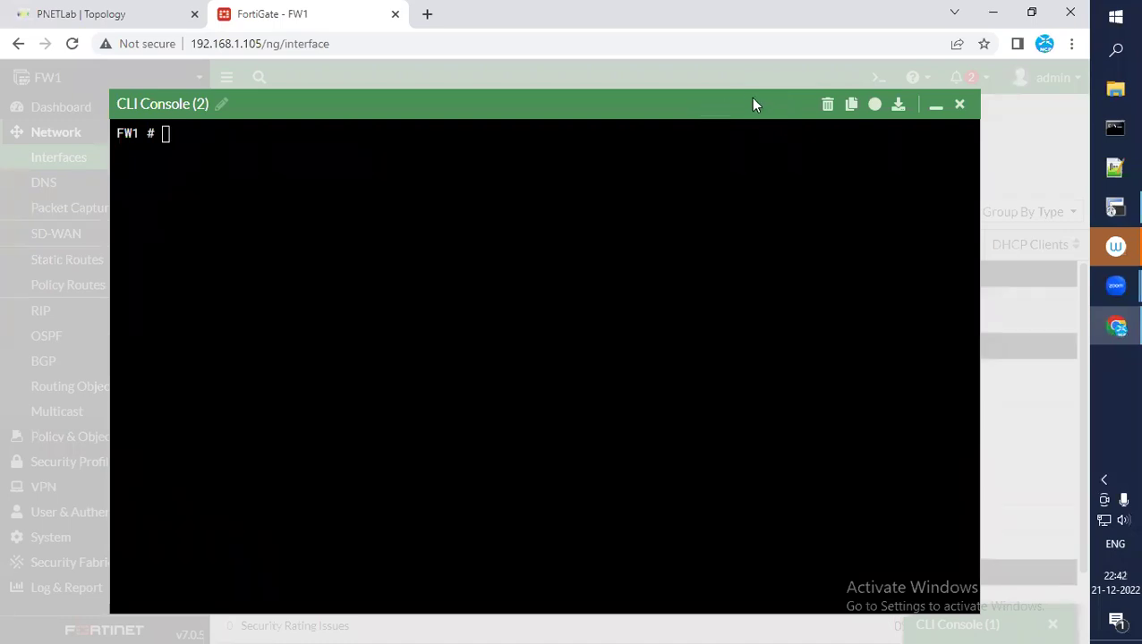
In the FortiGate CLI console, enter 'config system interface' and edit port3
{"action": "left_click", "coordinate": [508, 334]}
{"action": "type", "text": "config system "}
{"action": "type", "text": "nd-proxy"}
{"action": "key", "text": "BackSpace"}
{"action": "key", "text": "BackSpace"}
{"action": "key", "text": "BackSpace"}
{"action": "key", "text": "BackSpace"}
{"action": "key", "text": "BackSpace"}
{"action": "key", "text": "BackSpace"}
{"action": "key", "text": "BackSpace"}
{"action": "key", "text": "BackSpace"}
{"action": "type", "text": "in"}
{"action": "key", "text": "Tab"}
{"action": "key", "text": "Return"}
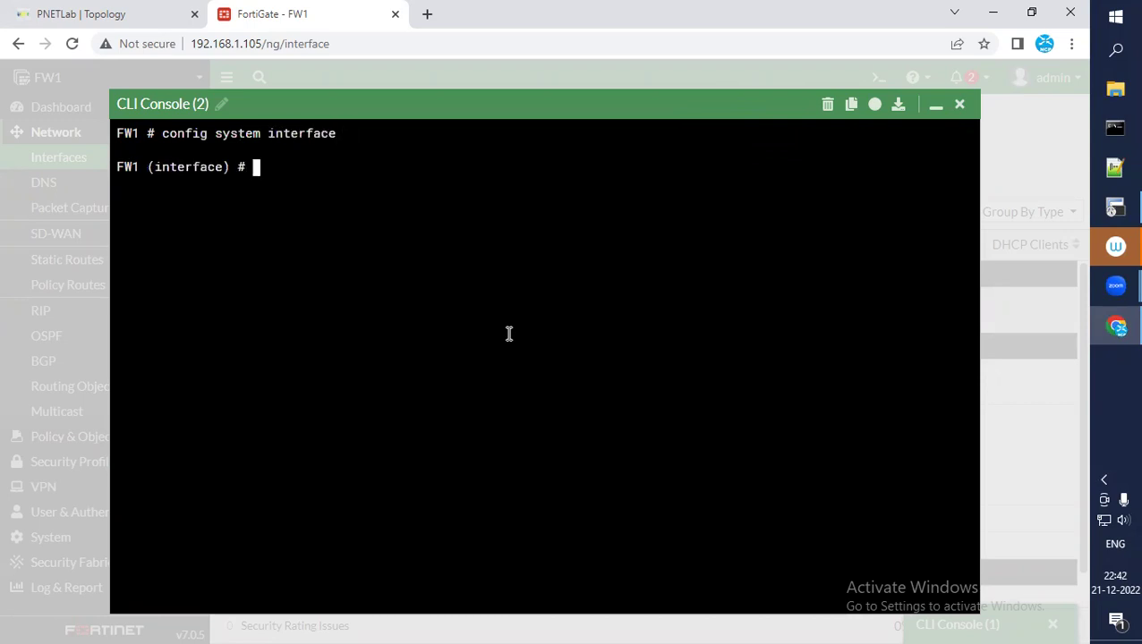
{"action": "type", "text": "edit port"}
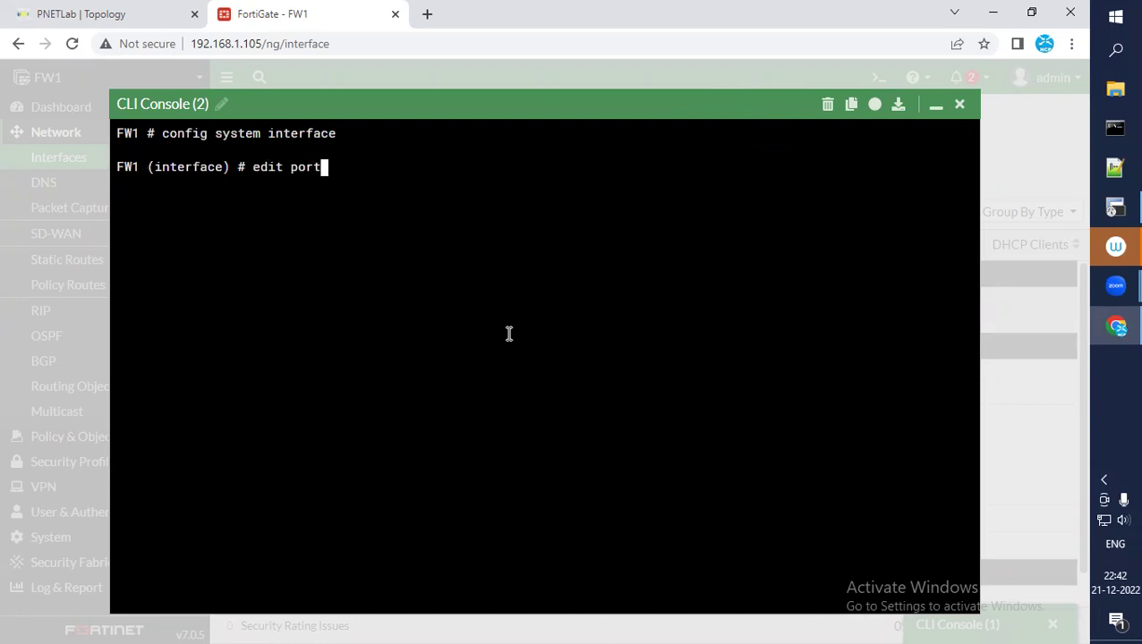
{"action": "type", "text": "3"}
{"action": "key", "text": "Return"}
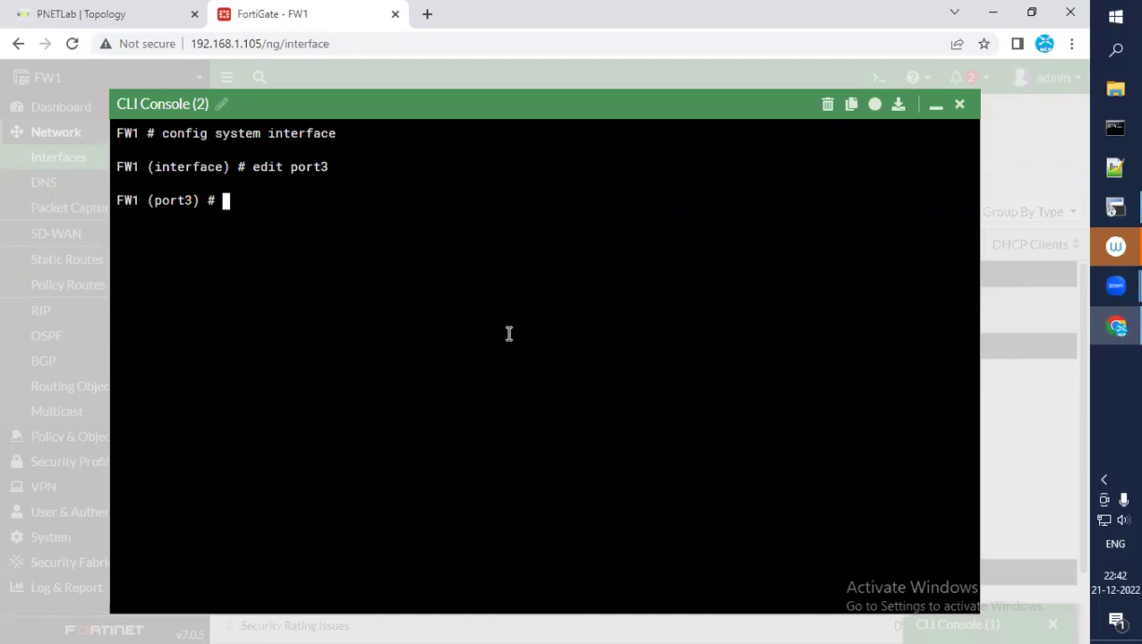
Set port3's IP address to 172.16.1.254 255.255.255.0
{"action": "type", "text": "set ip"}
{"action": "left_click", "coordinate": [130, 16]}
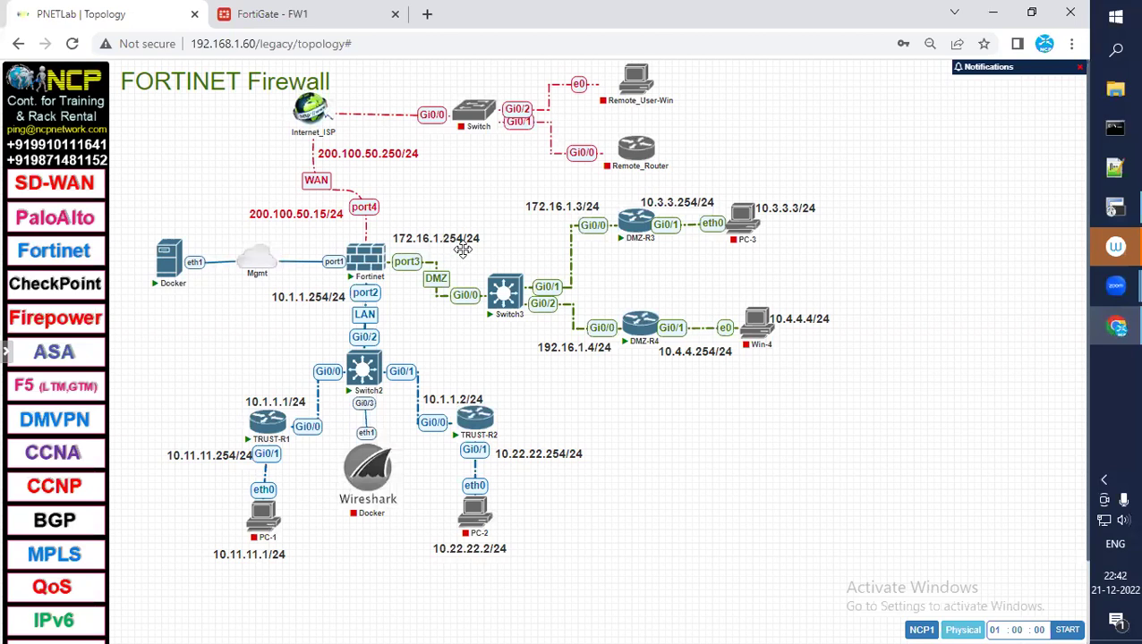
{"action": "left_click", "coordinate": [236, 25]}
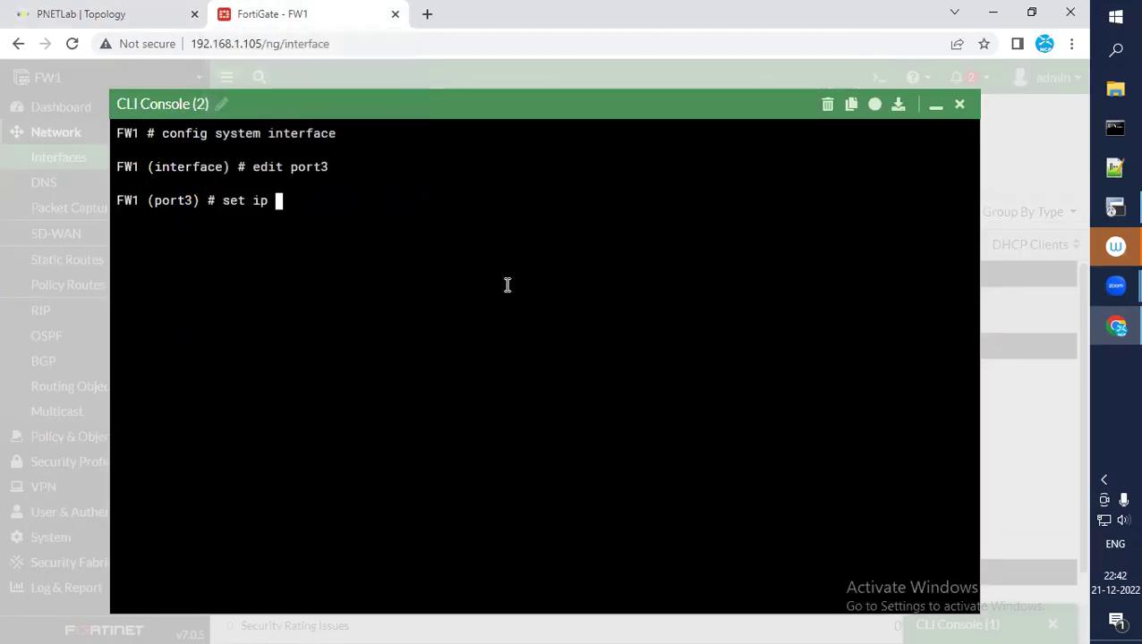
{"action": "type", "text": "172.16.1.254 255.255.255.0"}
{"action": "key", "text": "Return"}
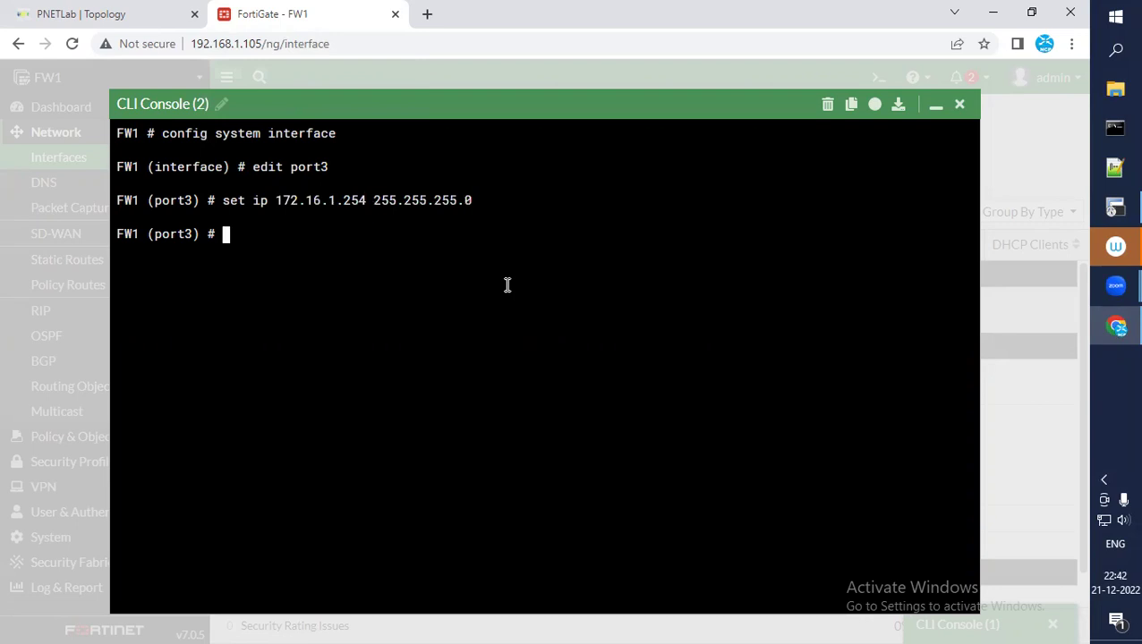
Allow ping and SSH access on port3 and commit with 'end'
{"action": "type", "text": "set al"}
{"action": "key", "text": "Tab"}
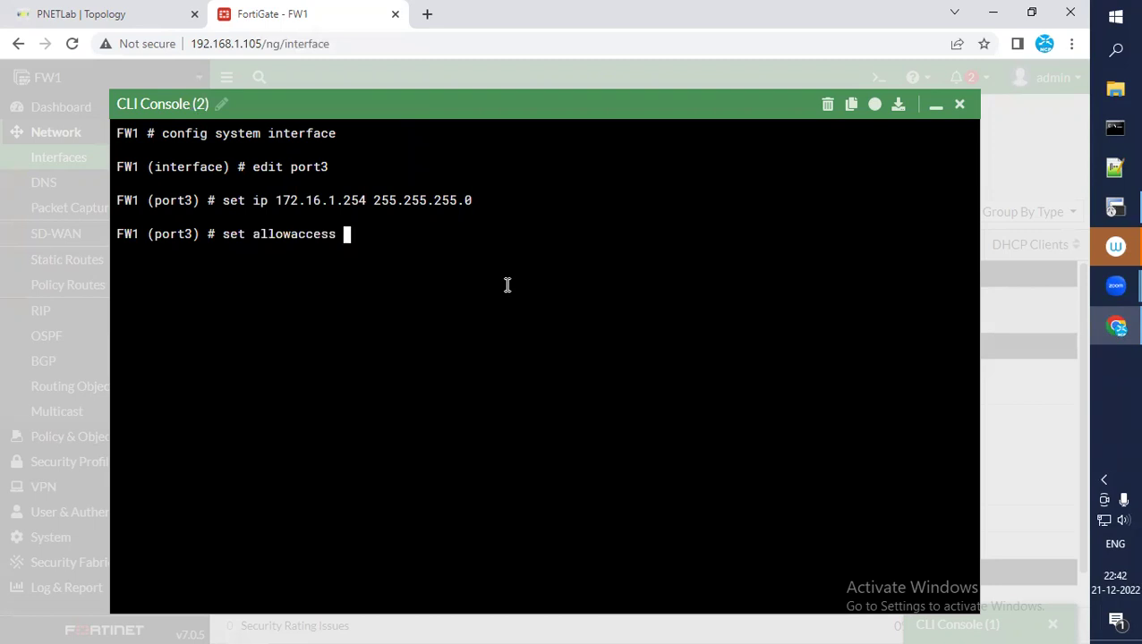
{"action": "type", "text": "ping ssh"}
{"action": "key", "text": "Return"}
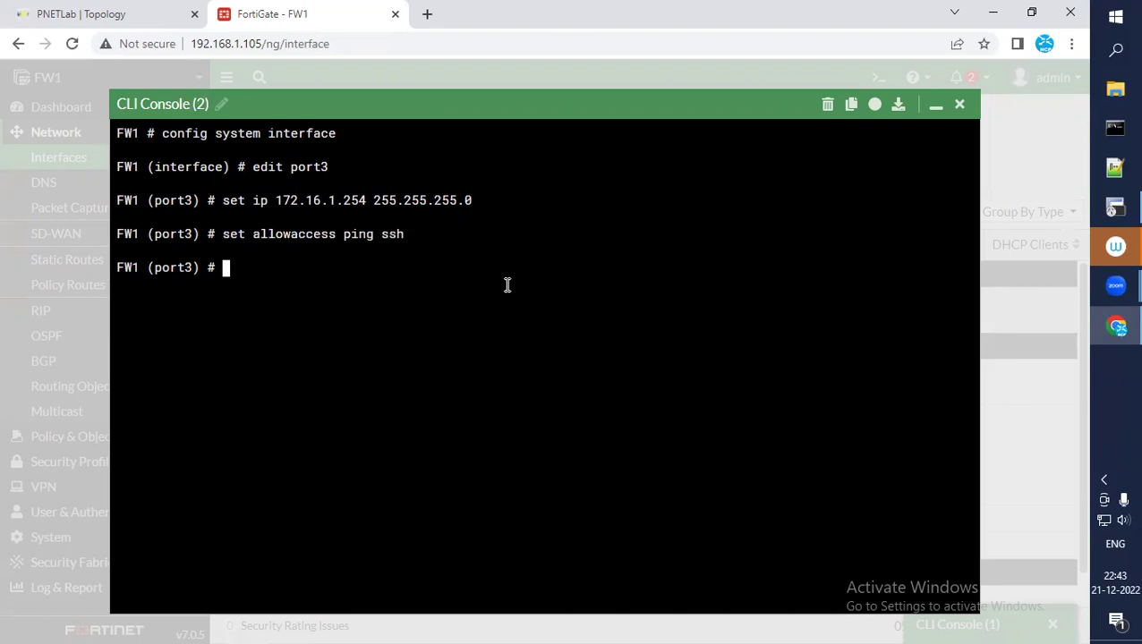
{"action": "type", "text": "end"}
{"action": "key", "text": "Return"}
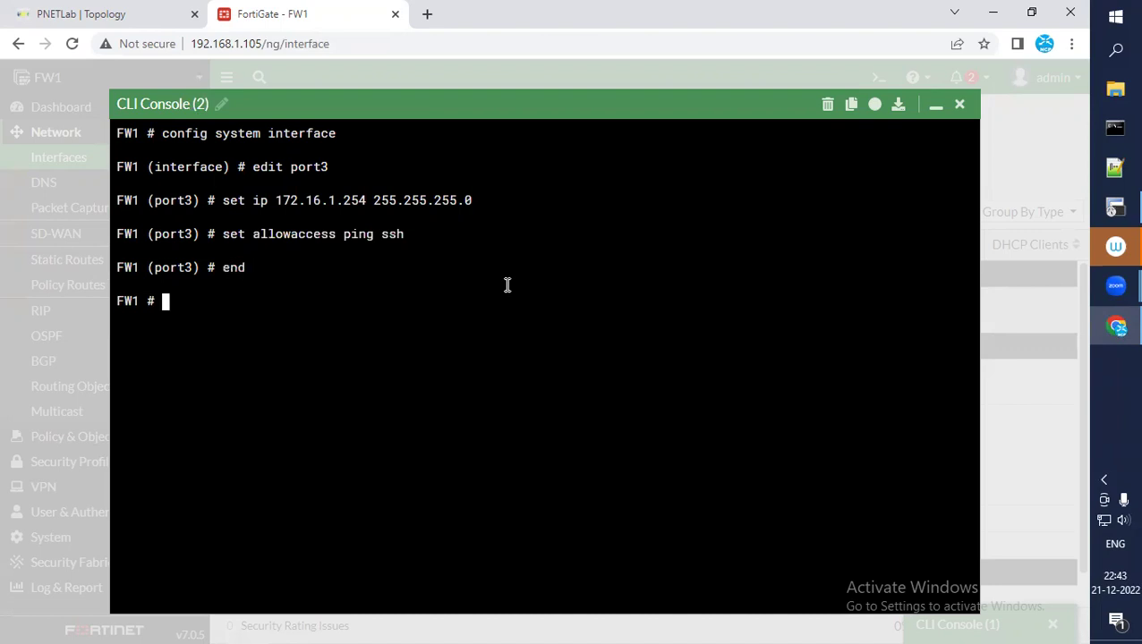
Refresh Interfaces to confirm port3 at 172.16.1.254/255.255.255.0 with PING and SSH, then edit port4
{"action": "left_click", "coordinate": [933, 106]}
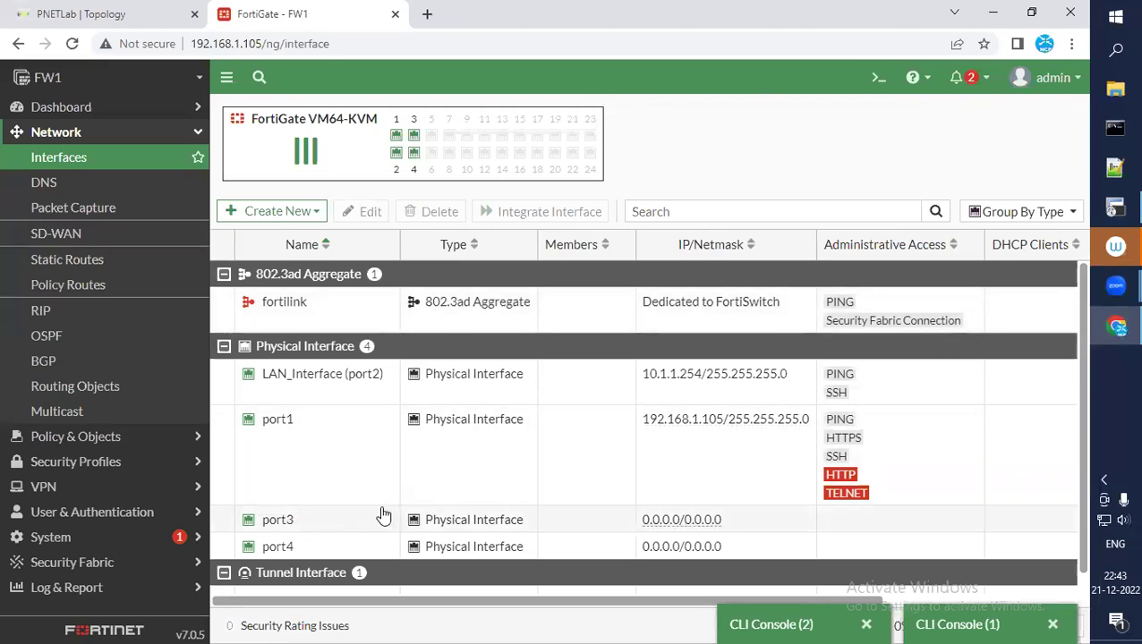
{"action": "scroll", "coordinate": [700, 362], "scroll_direction": "down", "scroll_amount": 1}
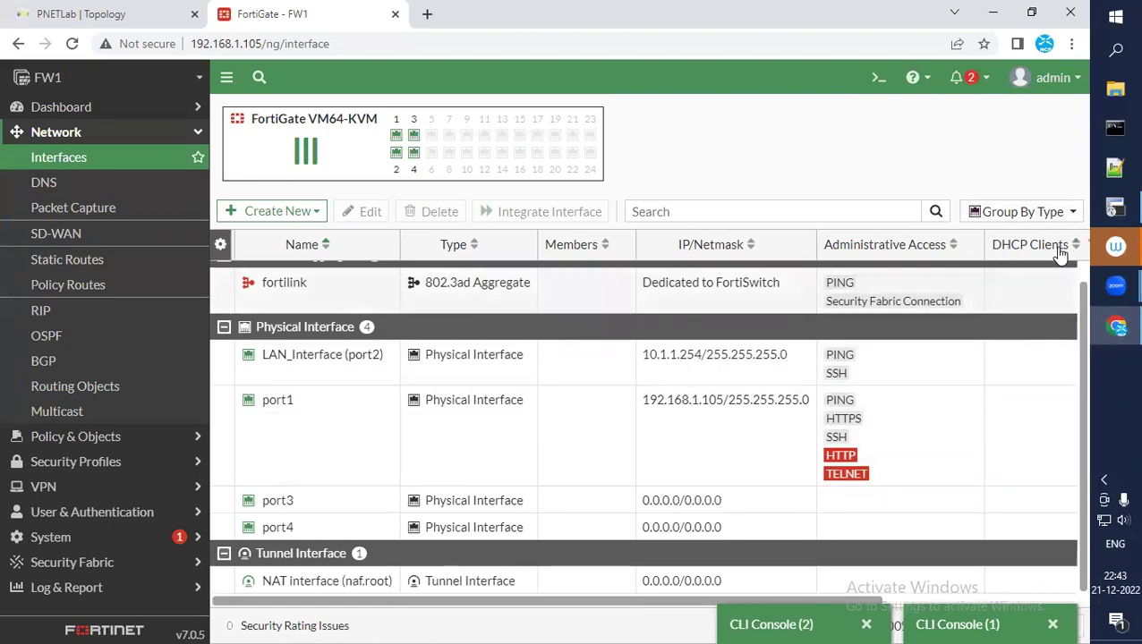
{"action": "left_click", "coordinate": [74, 46]}
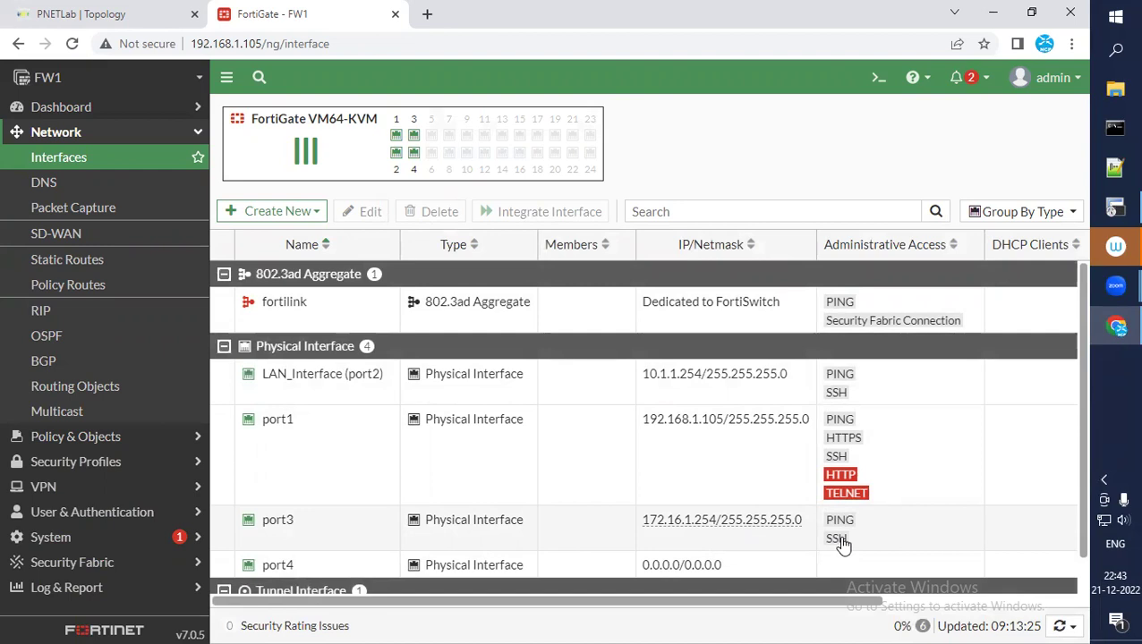
{"action": "scroll", "coordinate": [841, 543], "scroll_direction": "down", "scroll_amount": 1}
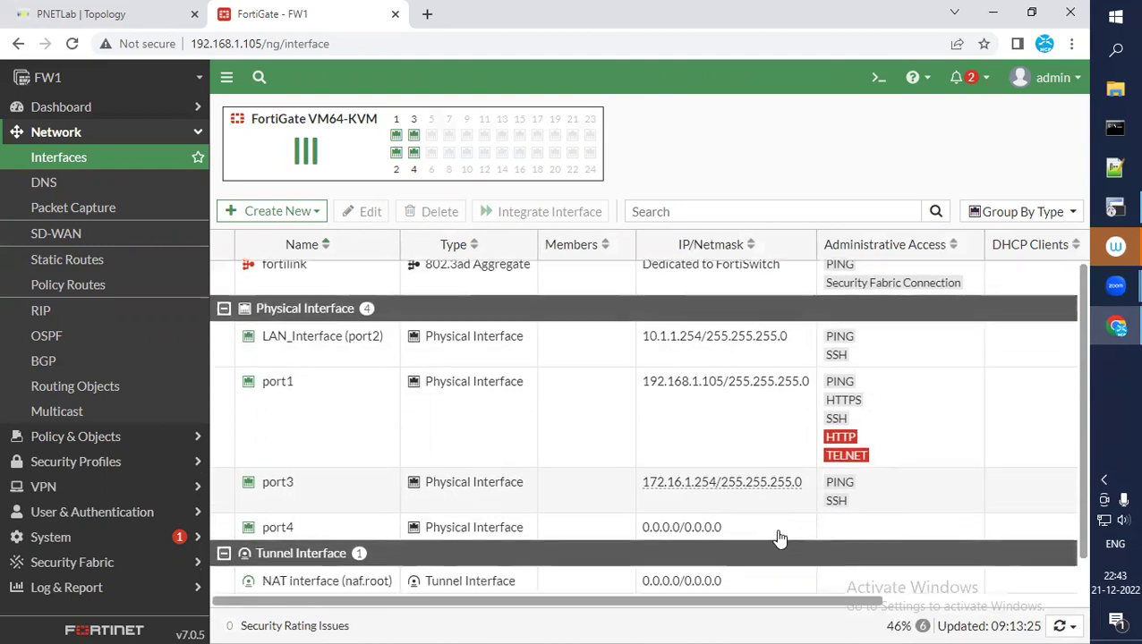
{"action": "left_click", "coordinate": [280, 532]}
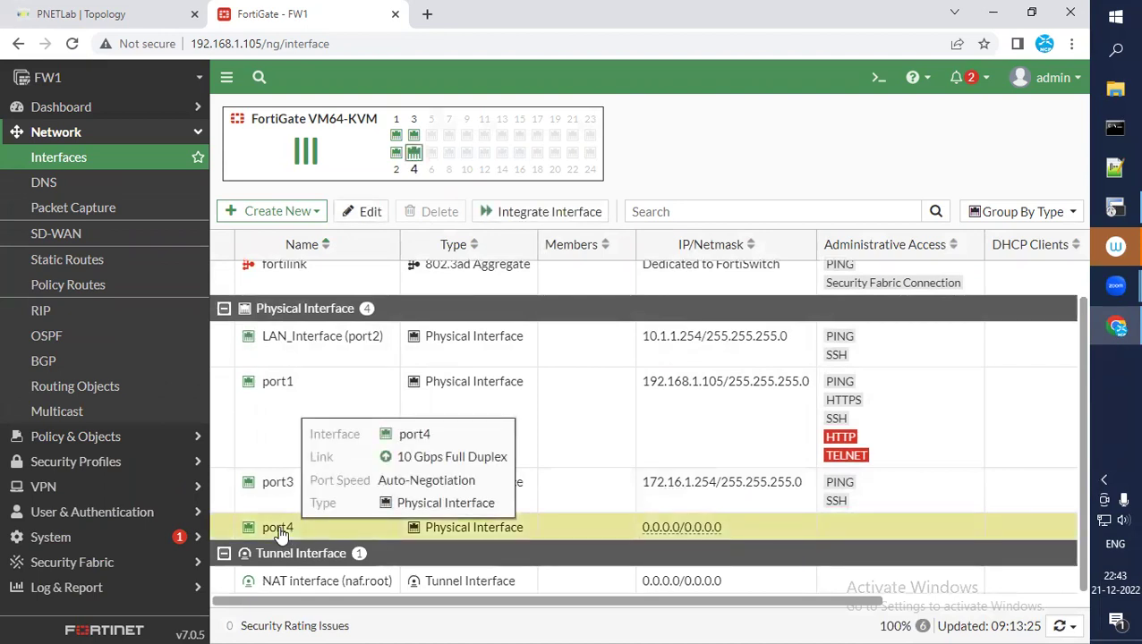
{"action": "left_click", "coordinate": [369, 211]}
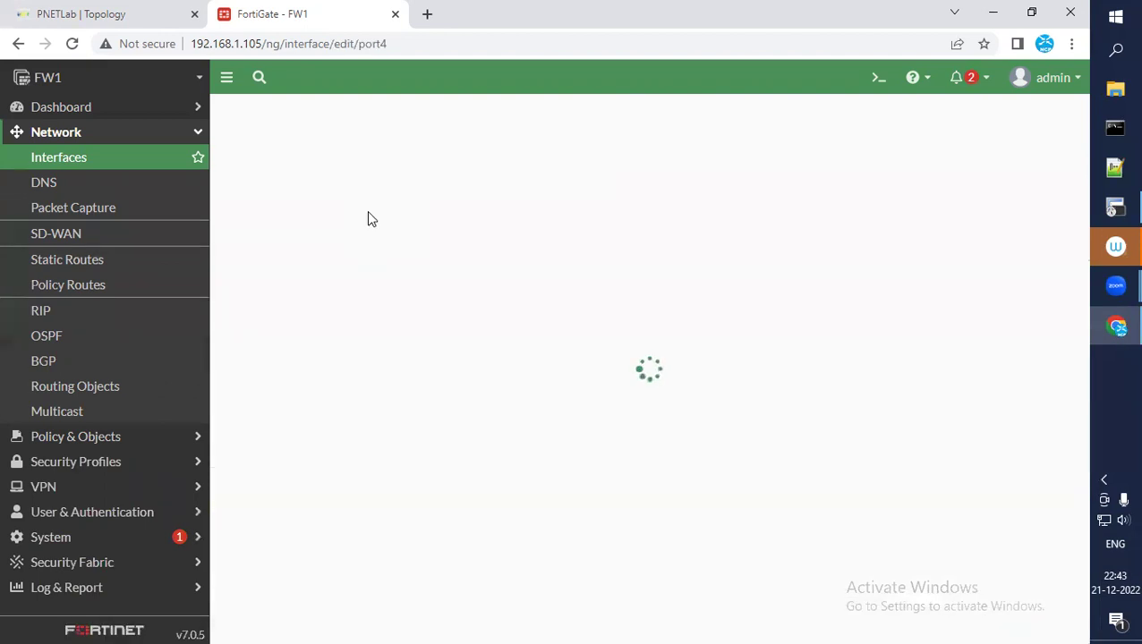
Give port4 the alias 'WAN' and the WAN role
{"action": "left_click", "coordinate": [462, 170]}
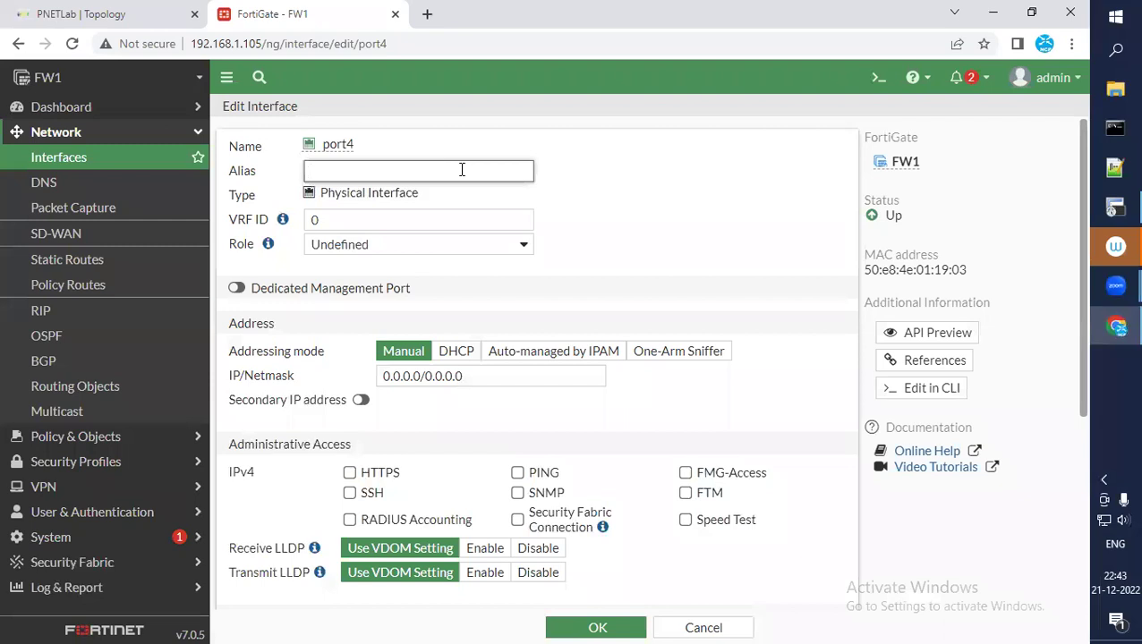
{"action": "type", "text": "wan"}
{"action": "key", "text": "BackSpace"}
{"action": "key", "text": "BackSpace"}
{"action": "type", "text": "WAN"}
{"action": "left_click", "coordinate": [525, 247]}
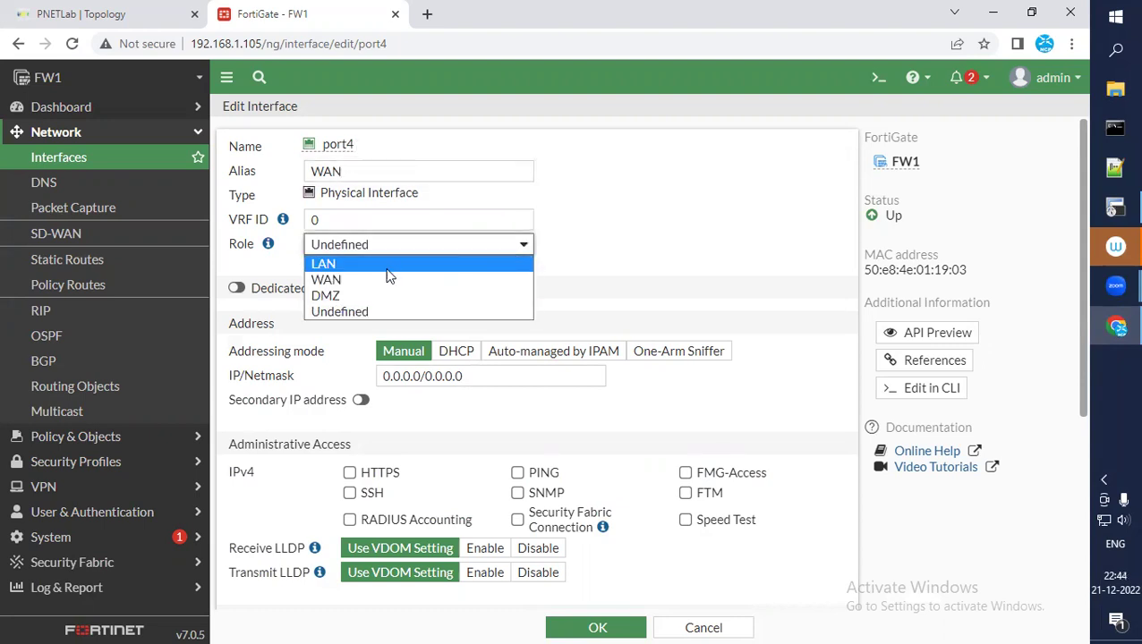
{"action": "left_click", "coordinate": [342, 280]}
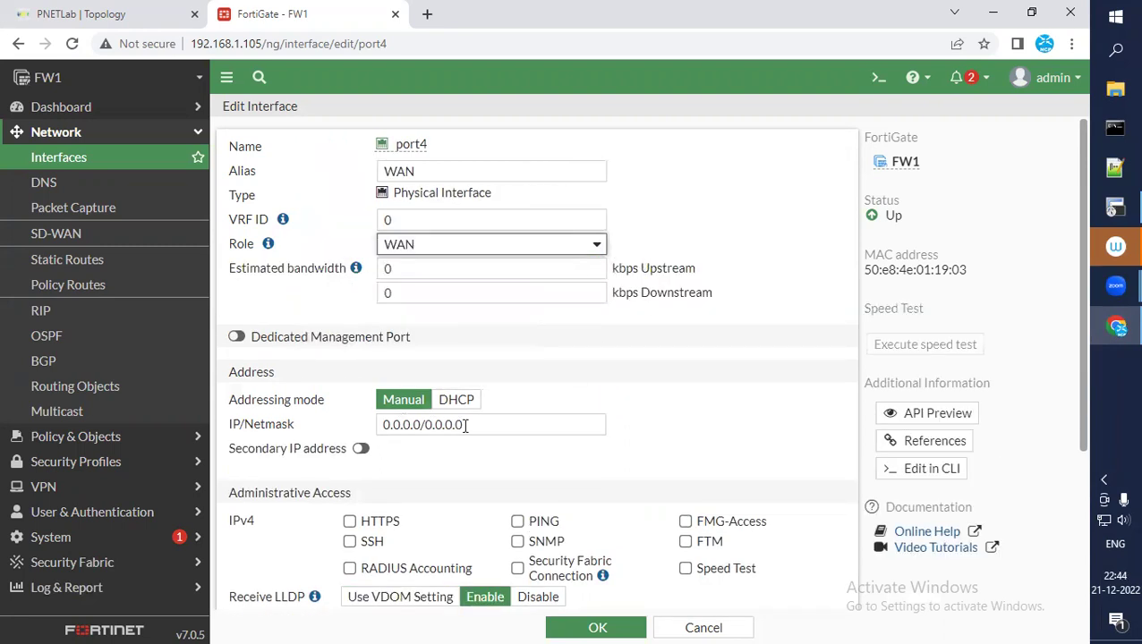
Set port4's IP/Netmask to 200.100.50.15/24, allow PING, and save the interface
{"action": "left_click", "coordinate": [483, 427]}
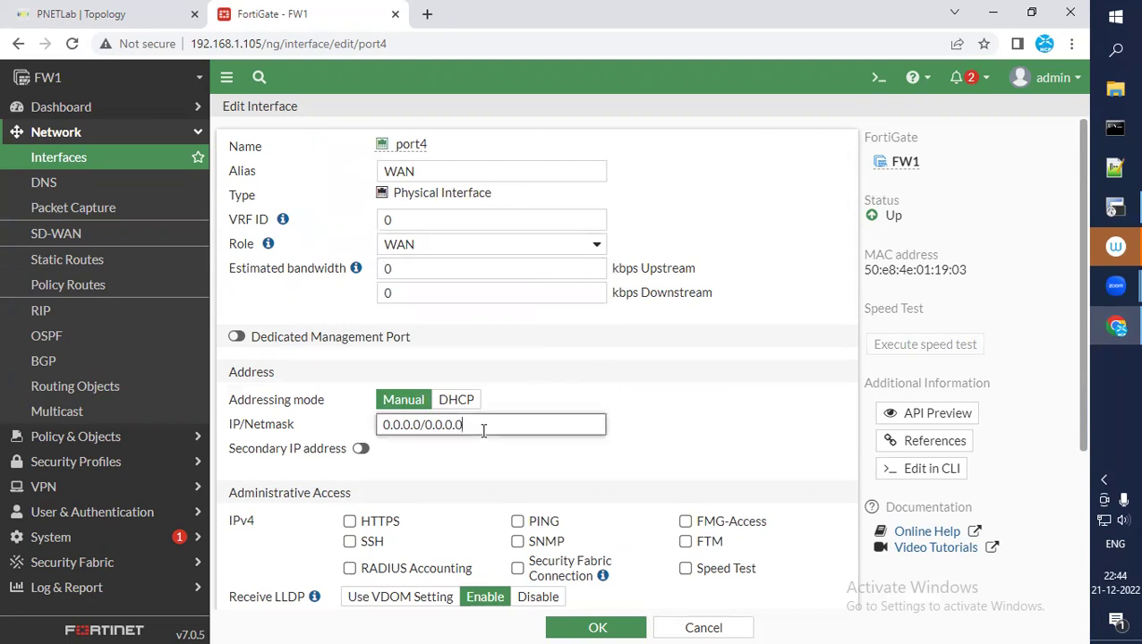
{"action": "key", "text": "BackSpace"}
{"action": "key", "text": "BackSpace"}
{"action": "key", "text": "BackSpace"}
{"action": "key", "text": "BackSpace"}
{"action": "key", "text": "BackSpace"}
{"action": "key", "text": "BackSpace"}
{"action": "key", "text": "BackSpace"}
{"action": "key", "text": "BackSpace"}
{"action": "key", "text": "BackSpace"}
{"action": "key", "text": "BackSpace"}
{"action": "key", "text": "BackSpace"}
{"action": "key", "text": "BackSpace"}
{"action": "key", "text": "BackSpace"}
{"action": "key", "text": "BackSpace"}
{"action": "key", "text": "BackSpace"}
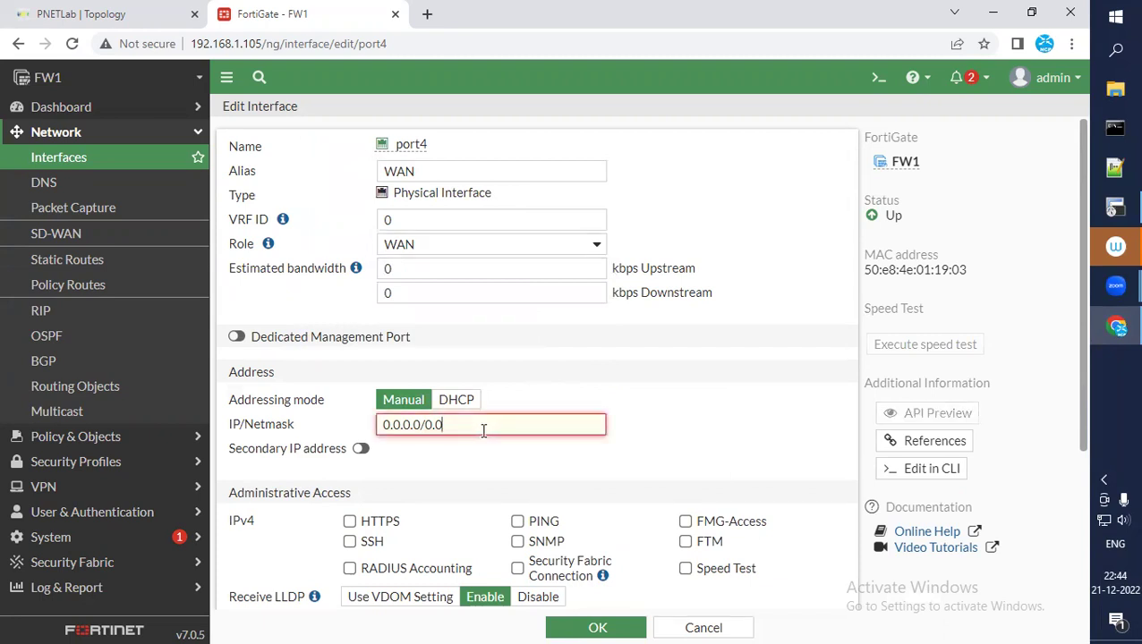
{"action": "left_click", "coordinate": [114, 14]}
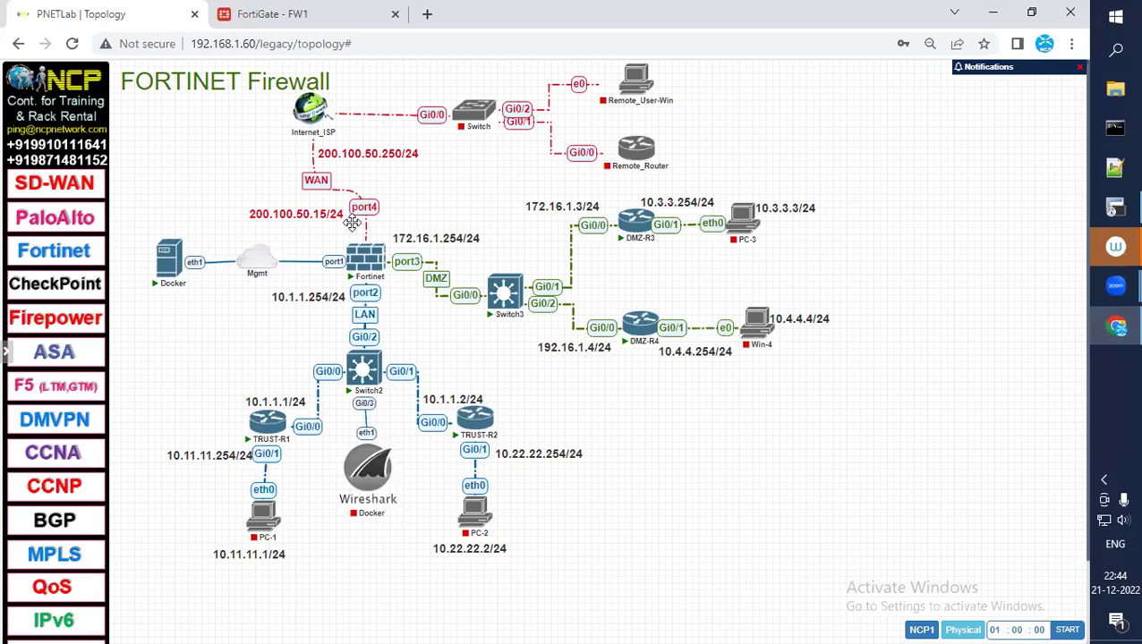
{"action": "left_click", "coordinate": [358, 15]}
{"action": "left_click", "coordinate": [454, 423]}
{"action": "type", "text": "200.10"}
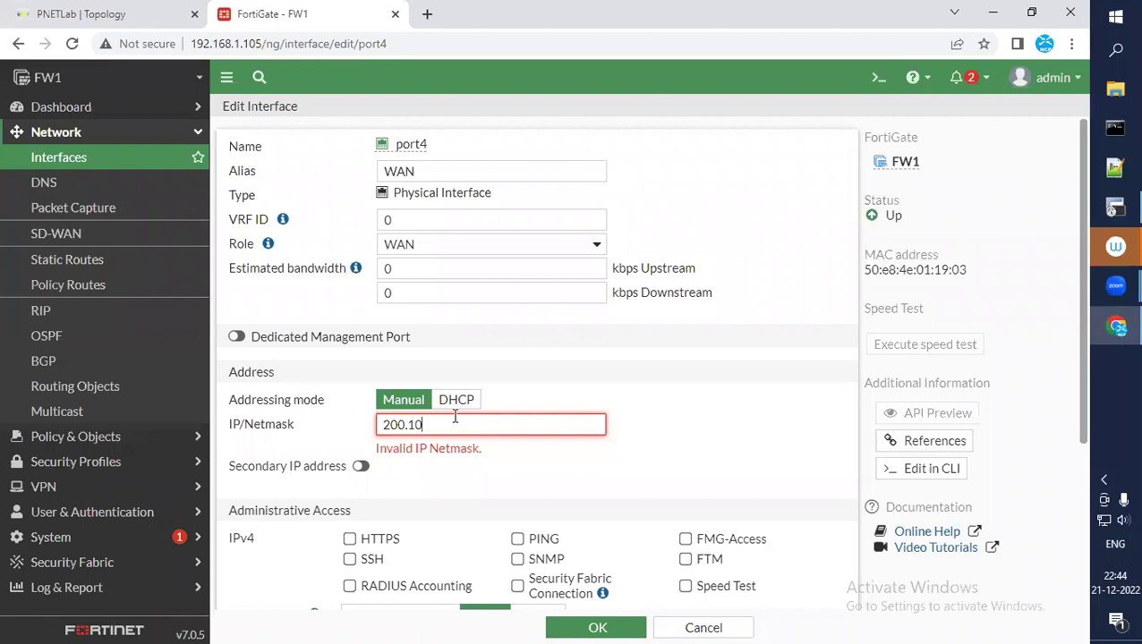
{"action": "type", "text": "0.50.15/24"}
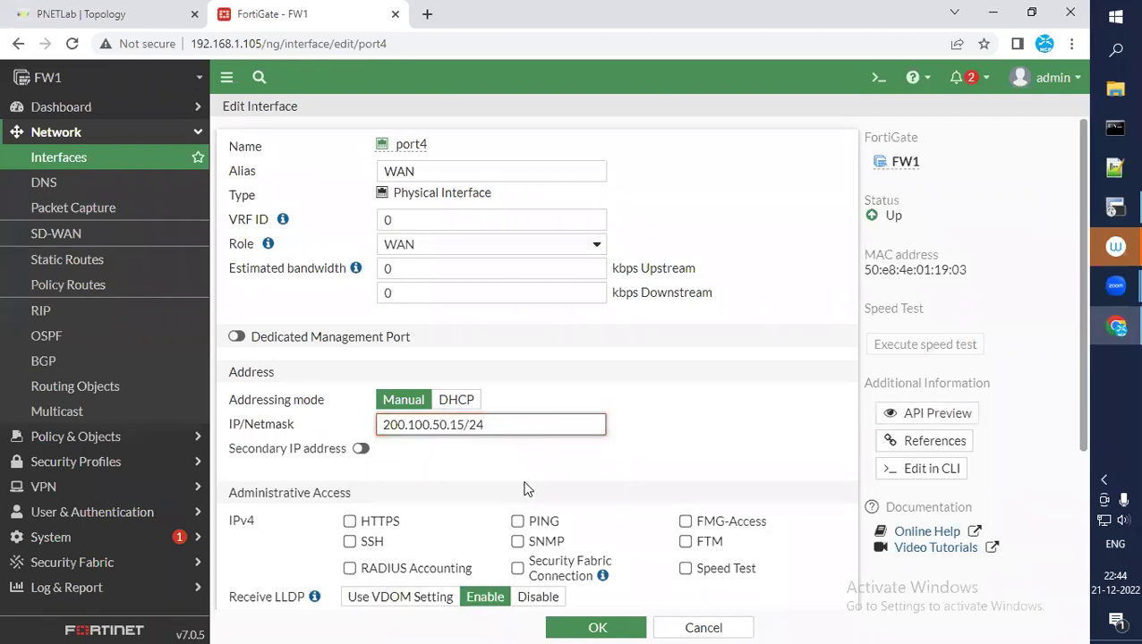
{"action": "left_click", "coordinate": [518, 522]}
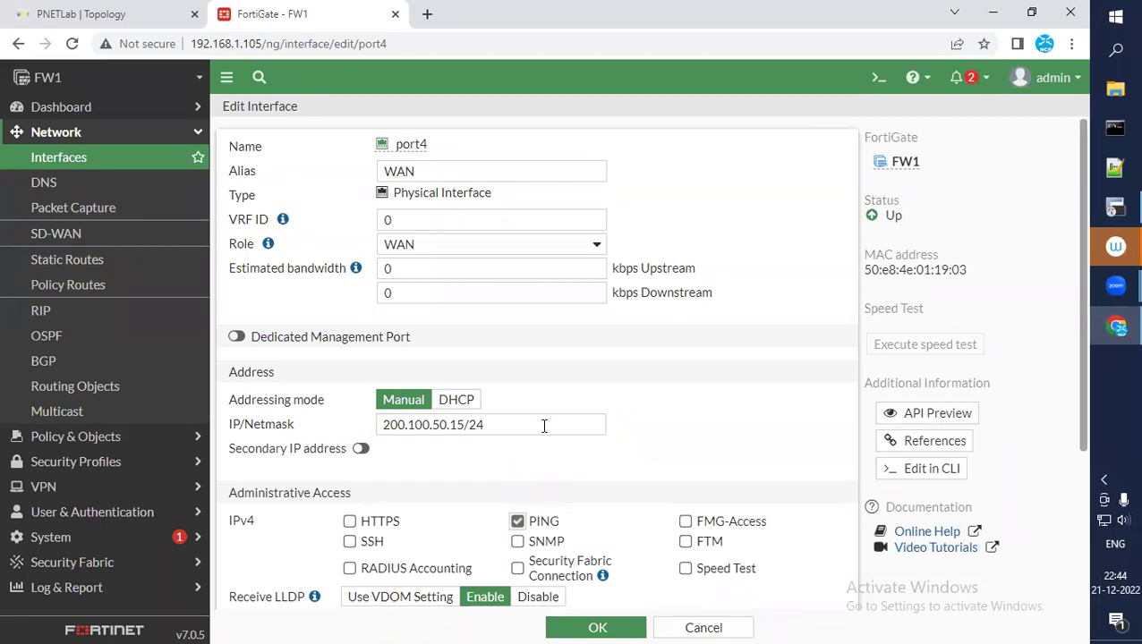
{"action": "scroll", "coordinate": [612, 394], "scroll_direction": "down", "scroll_amount": 5}
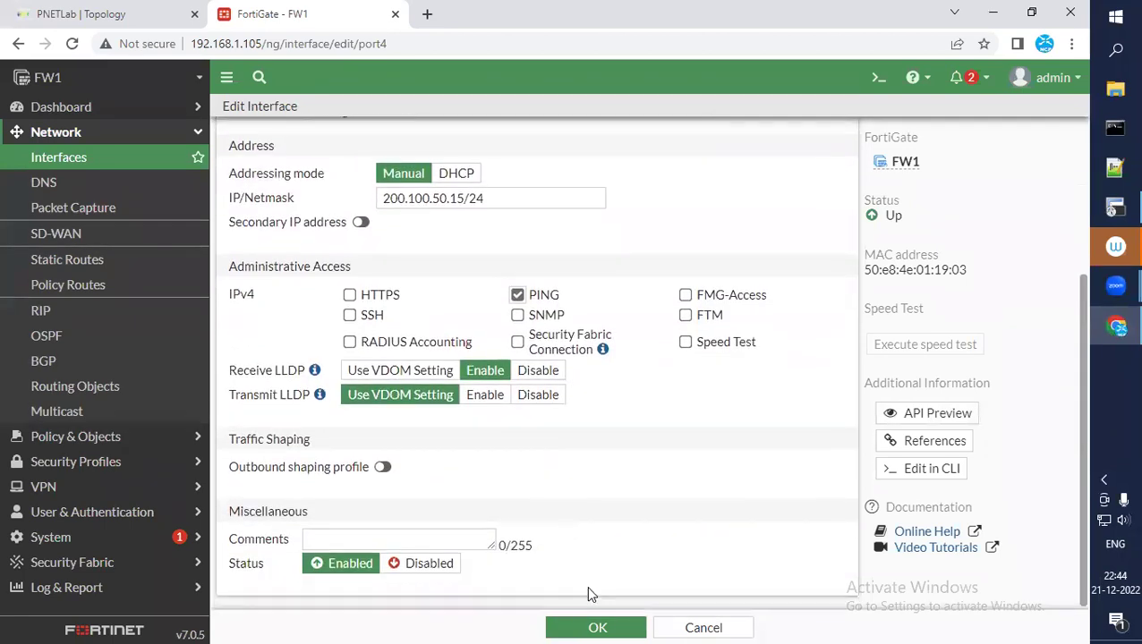
{"action": "left_click", "coordinate": [596, 627]}
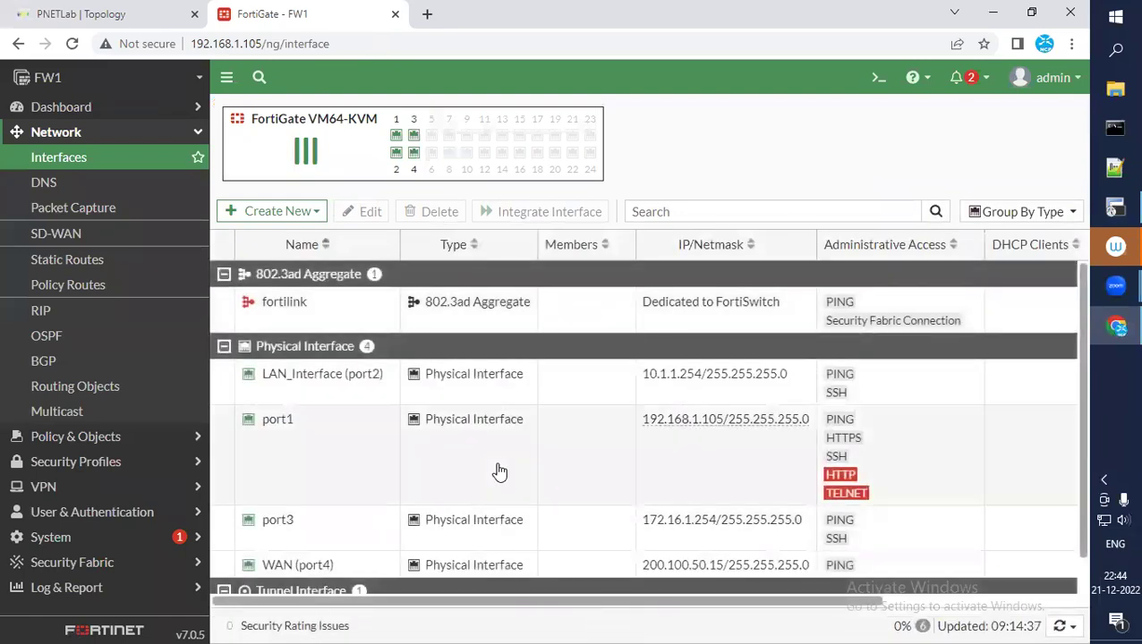
{"action": "scroll", "coordinate": [499, 471], "scroll_direction": "down", "scroll_amount": 1}
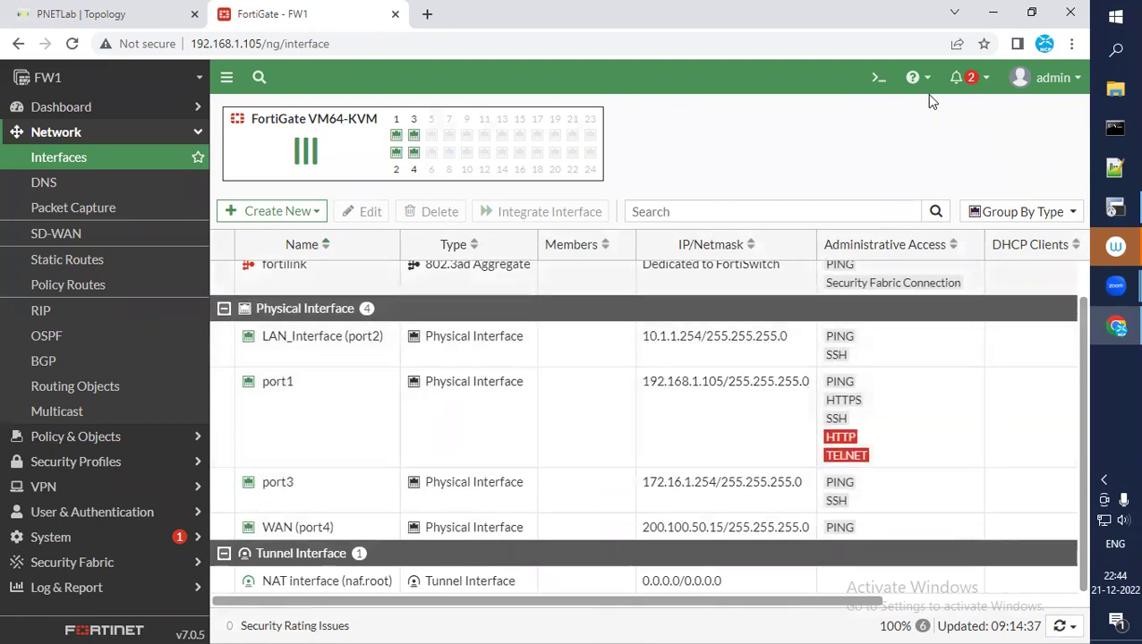
{"action": "left_click", "coordinate": [1115, 208]}
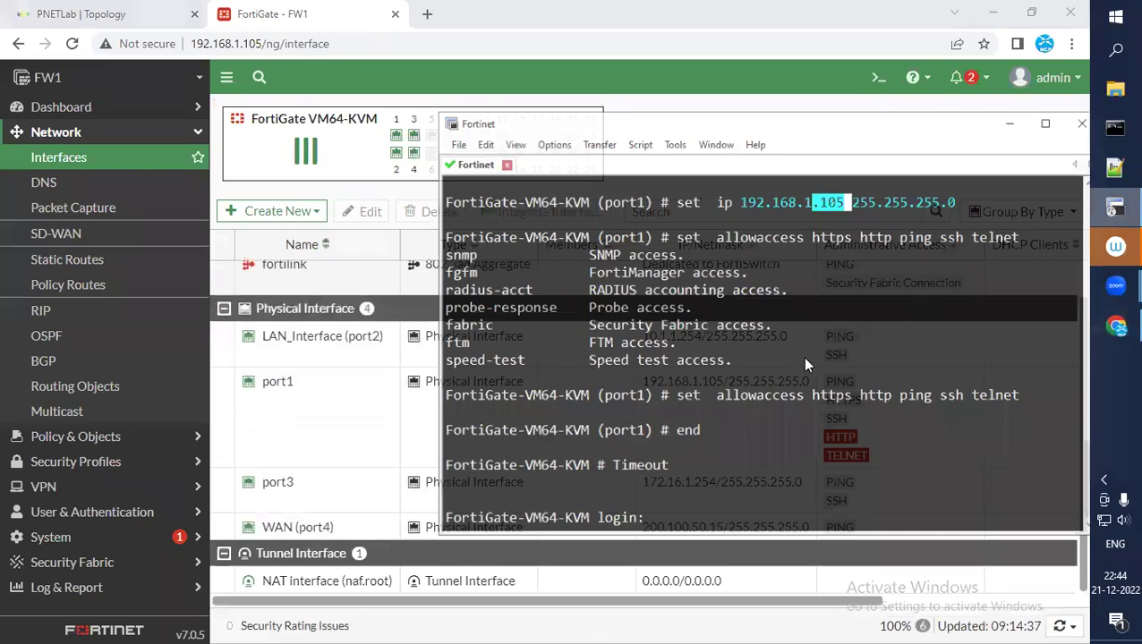
Log in to FW1 in SecureCRT as admin
{"action": "key", "text": "Return"}
{"action": "key", "text": "Return"}
{"action": "key", "text": "Return"}
{"action": "key", "text": "Return"}
{"action": "key", "text": "Return"}
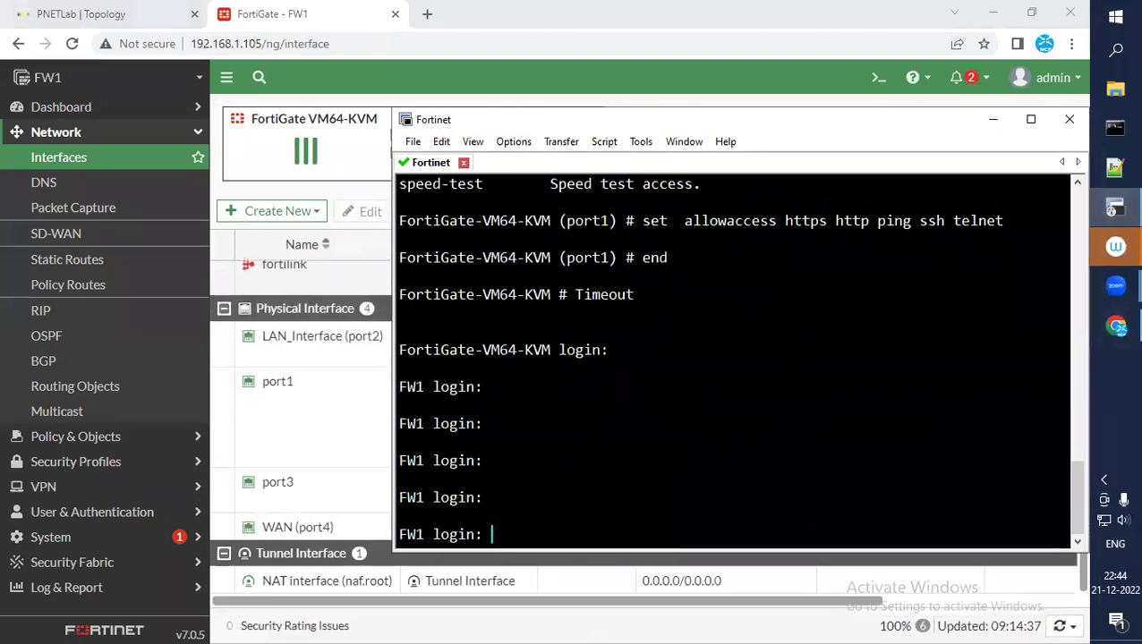
{"action": "type", "text": "ADMIN"}
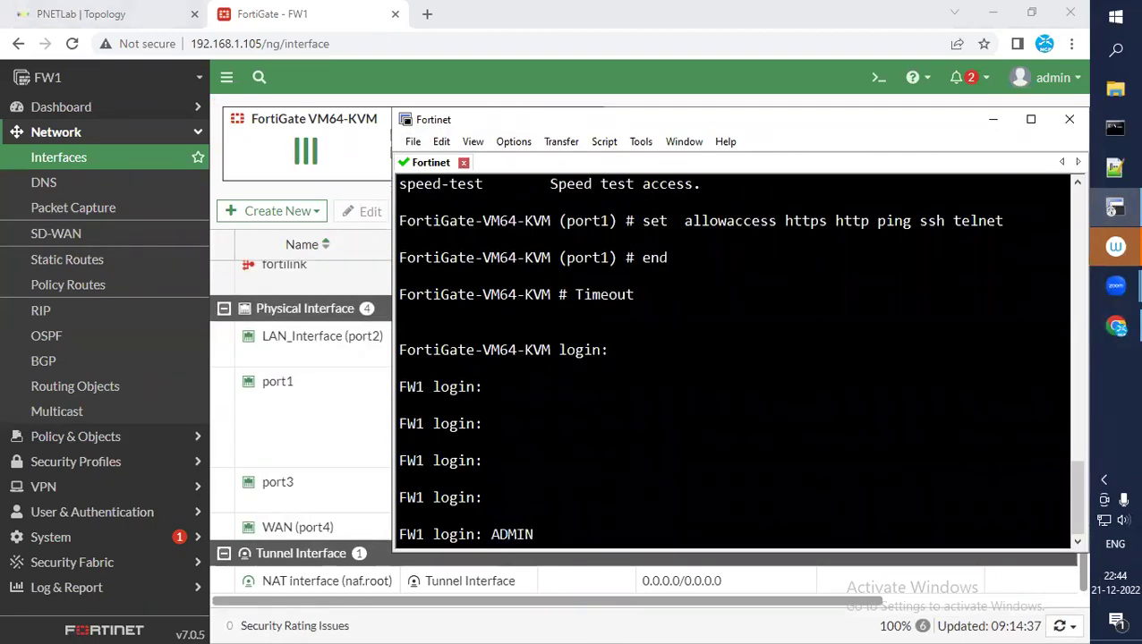
{"action": "key", "text": "BackSpace"}
{"action": "key", "text": "BackSpace"}
{"action": "key", "text": "BackSpace"}
{"action": "key", "text": "BackSpace"}
{"action": "key", "text": "BackSpace"}
{"action": "type", "text": "adm"}
{"action": "key", "text": "BackSpace"}
{"action": "type", "text": "min"}
{"action": "key", "text": "Return"}
{"action": "key", "text": "Return"}
Run 'show system interface' and highlight the port2 10.1.1.254, port3 172.16.1.254 and port4 200.100.50.15 addresses
{"action": "type", "text": "show"}
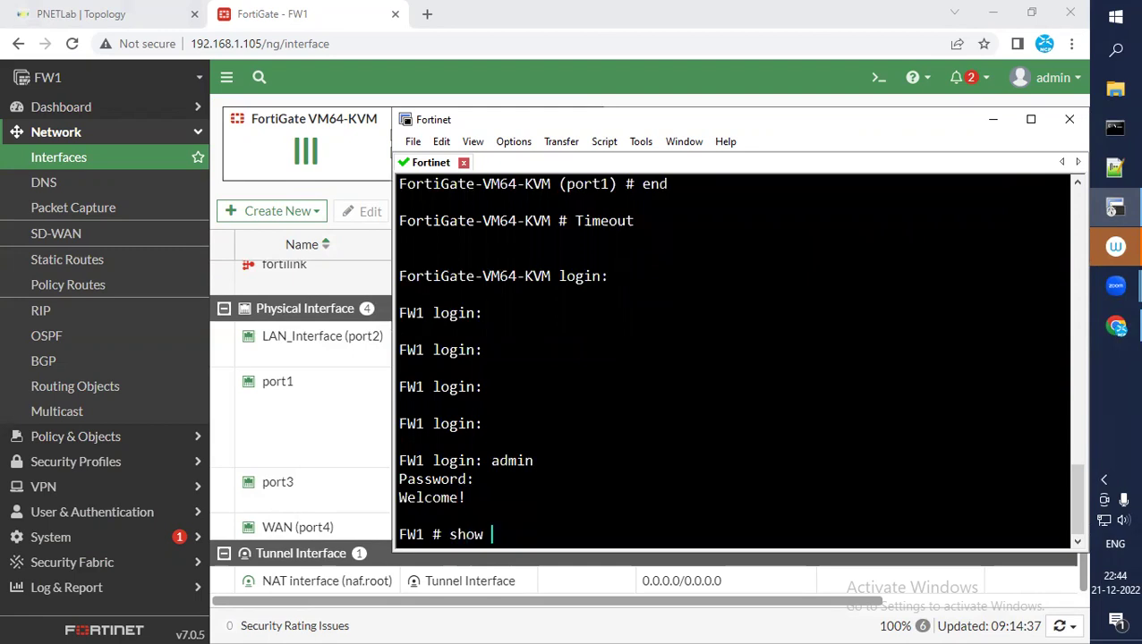
{"action": "type", "text": " system interface"}
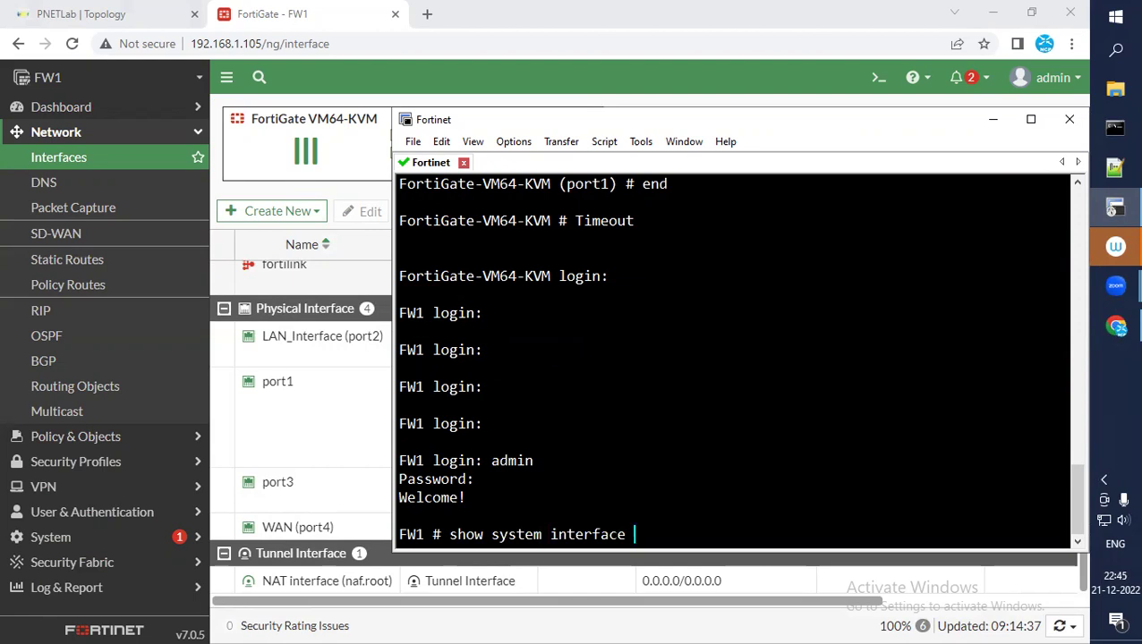
{"action": "key", "text": "Return"}
{"action": "key", "text": "Up"}
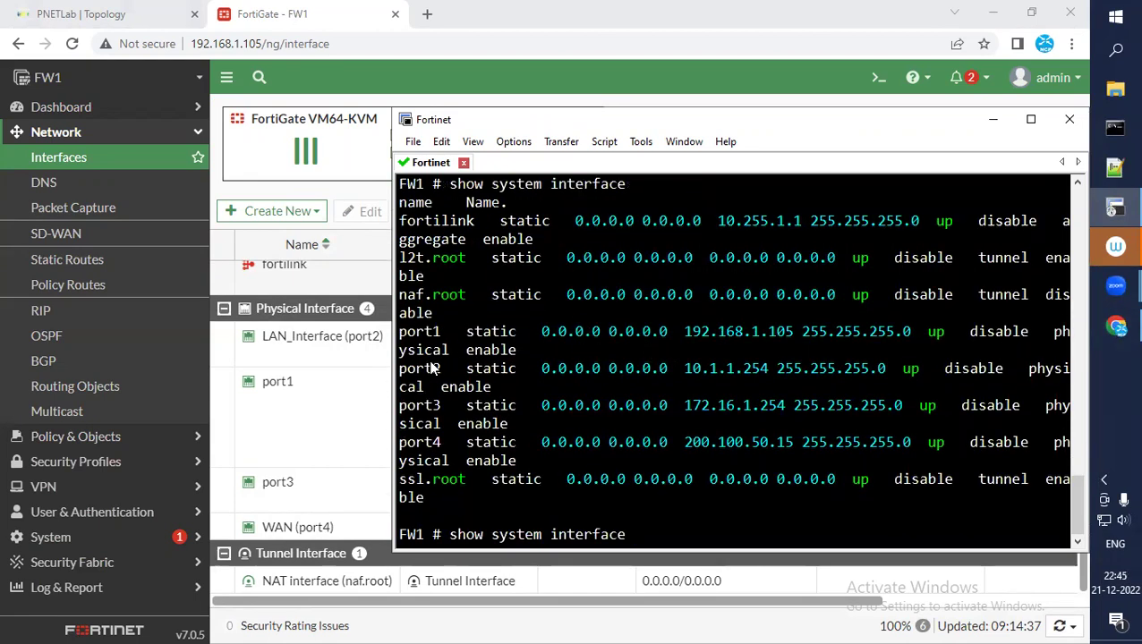
{"action": "left_click_drag", "start_coordinate": [410, 371], "coordinate": [768, 372]}
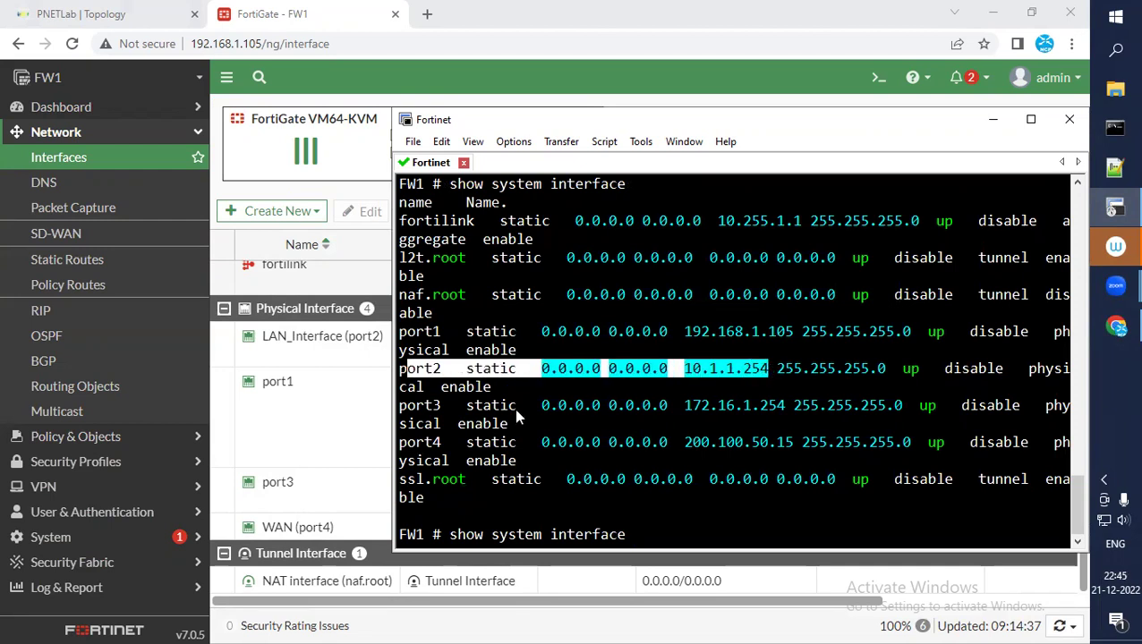
{"action": "left_click_drag", "start_coordinate": [408, 410], "coordinate": [791, 409]}
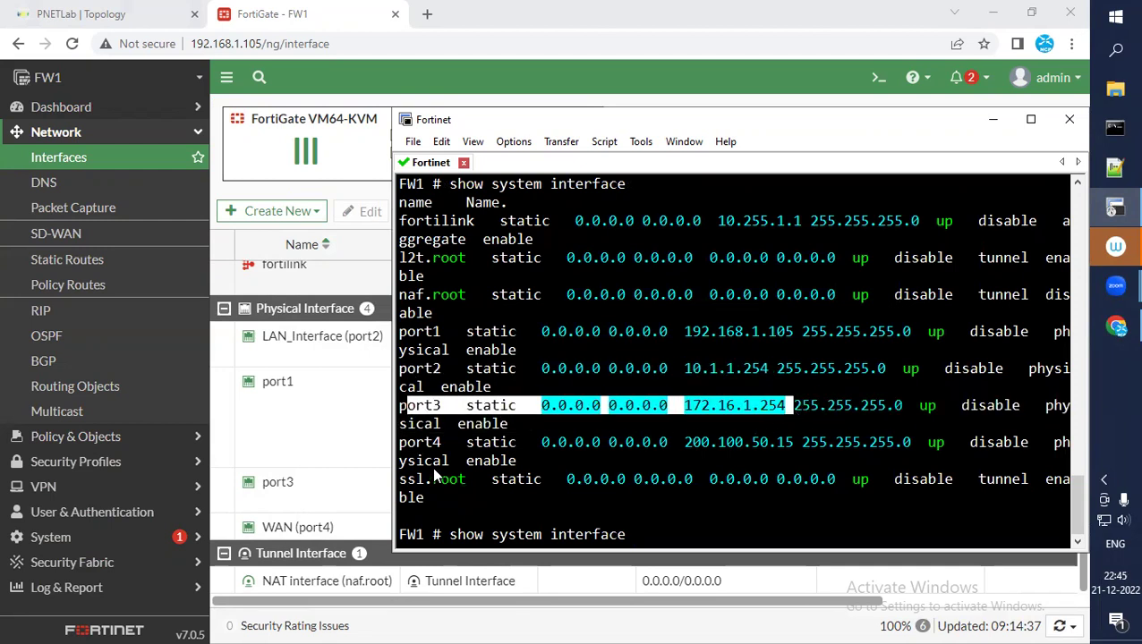
{"action": "left_click_drag", "start_coordinate": [408, 442], "coordinate": [796, 450]}
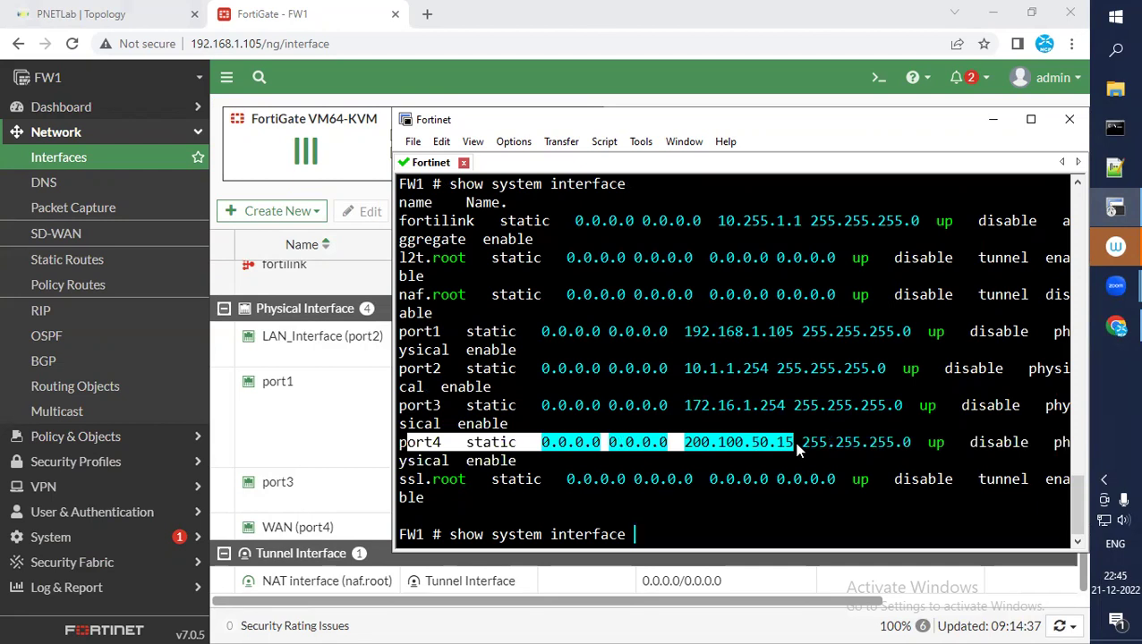
Page through the output confirming port4's WAN address and netmask, then minimize SecureCRT
{"action": "key", "text": "Return"}
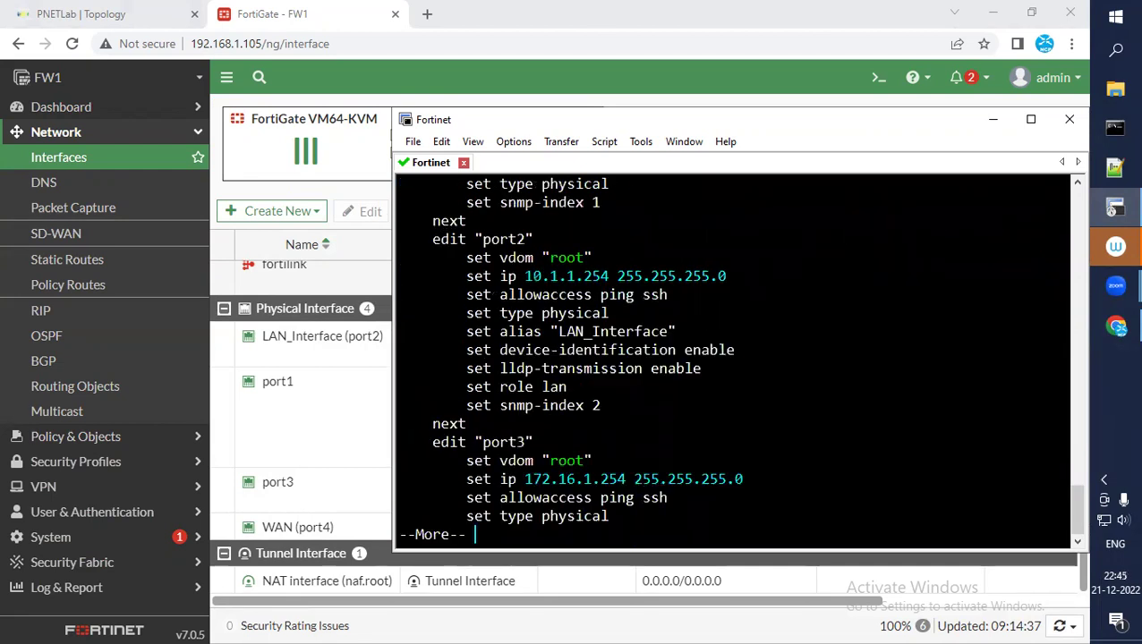
{"action": "key", "text": "Return"}
{"action": "key", "text": "Return"}
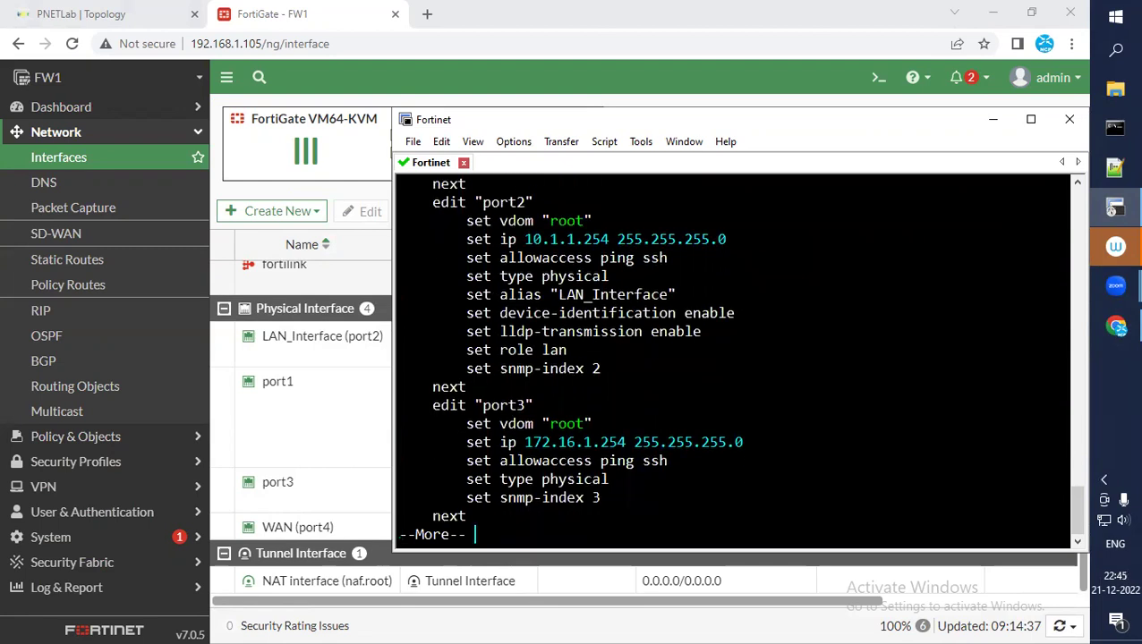
{"action": "key", "text": "Return"}
{"action": "key", "text": "Return"}
{"action": "key", "text": "Return"}
{"action": "key", "text": "Return"}
{"action": "key", "text": "Return"}
{"action": "key", "text": "Return"}
{"action": "key", "text": "Return"}
{"action": "key", "text": "Return"}
{"action": "key", "text": "Return"}
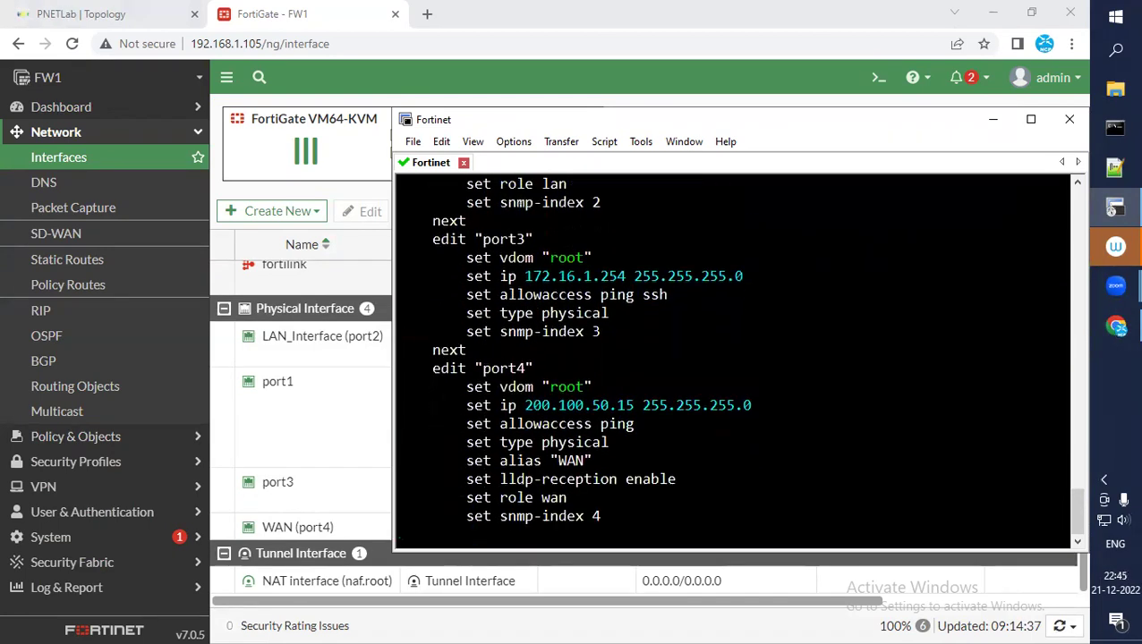
{"action": "key", "text": "Return"}
{"action": "key", "text": "Return"}
{"action": "left_click_drag", "start_coordinate": [532, 368], "coordinate": [723, 373]}
{"action": "left_click", "coordinate": [752, 428]}
{"action": "key", "text": "Return"}
{"action": "key", "text": "Return"}
{"action": "key", "text": "Return"}
{"action": "key", "text": "Return"}
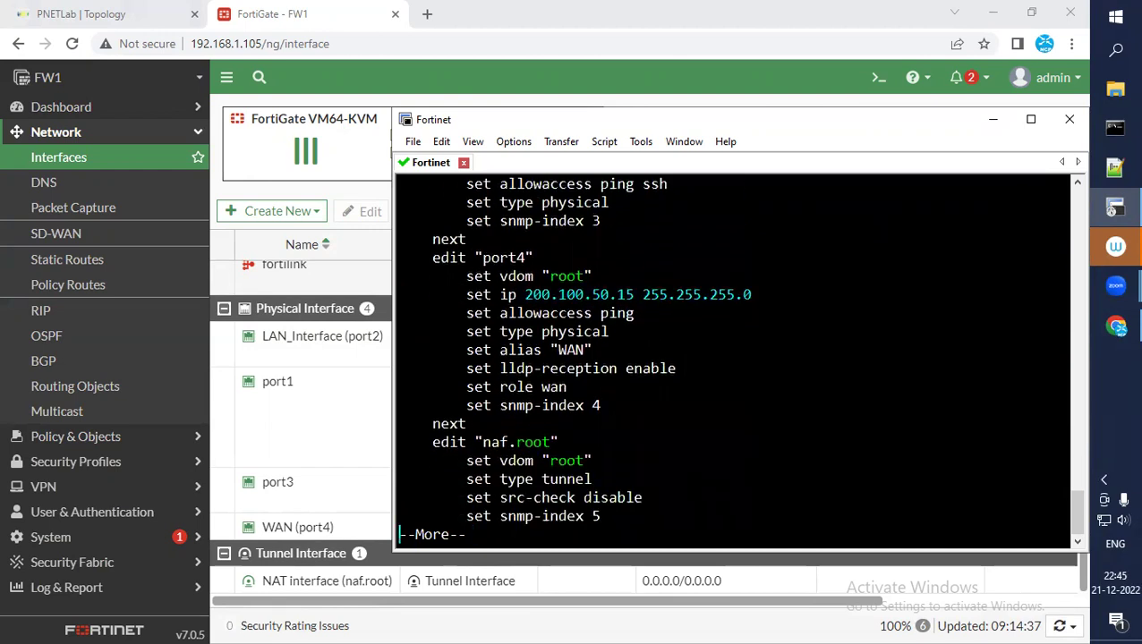
{"action": "key", "text": "Return"}
{"action": "key", "text": "Return"}
{"action": "key", "text": "Return"}
{"action": "key", "text": "Return"}
{"action": "key", "text": "Return"}
{"action": "key", "text": "Return"}
{"action": "key", "text": "Return"}
{"action": "key", "text": "Return"}
{"action": "key", "text": "Return"}
{"action": "key", "text": "Return"}
{"action": "key", "text": "Return"}
{"action": "key", "text": "Return"}
{"action": "key", "text": "Return"}
{"action": "key", "text": "Return"}
{"action": "key", "text": "Return"}
{"action": "key", "text": "Return"}
{"action": "key", "text": "Return"}
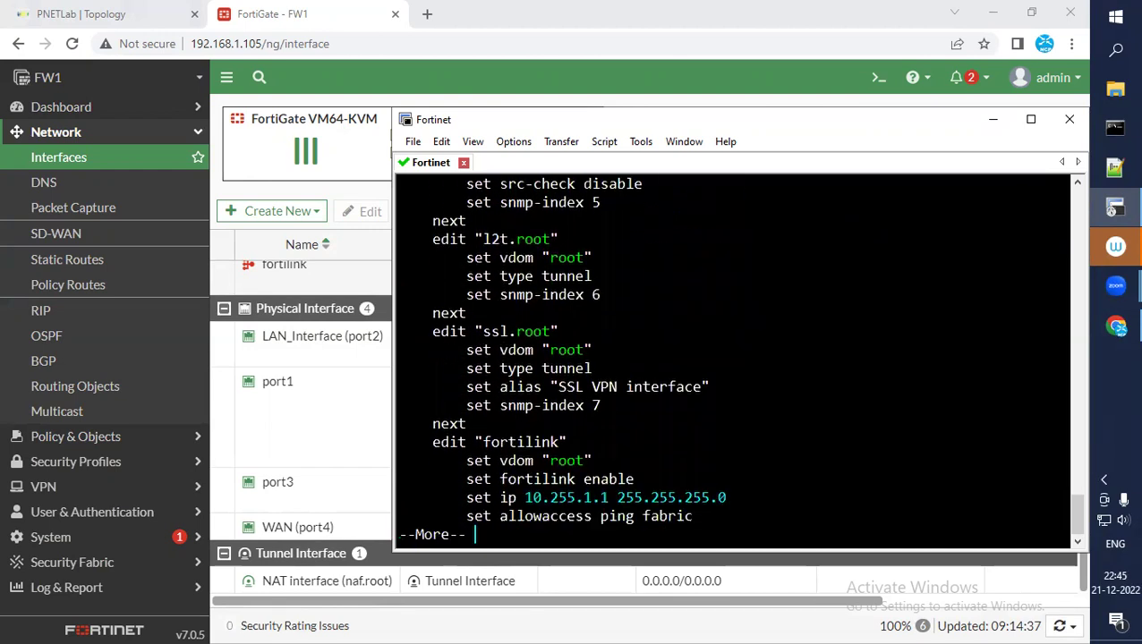
{"action": "key", "text": "Return"}
{"action": "key", "text": "Return"}
{"action": "key", "text": "Return"}
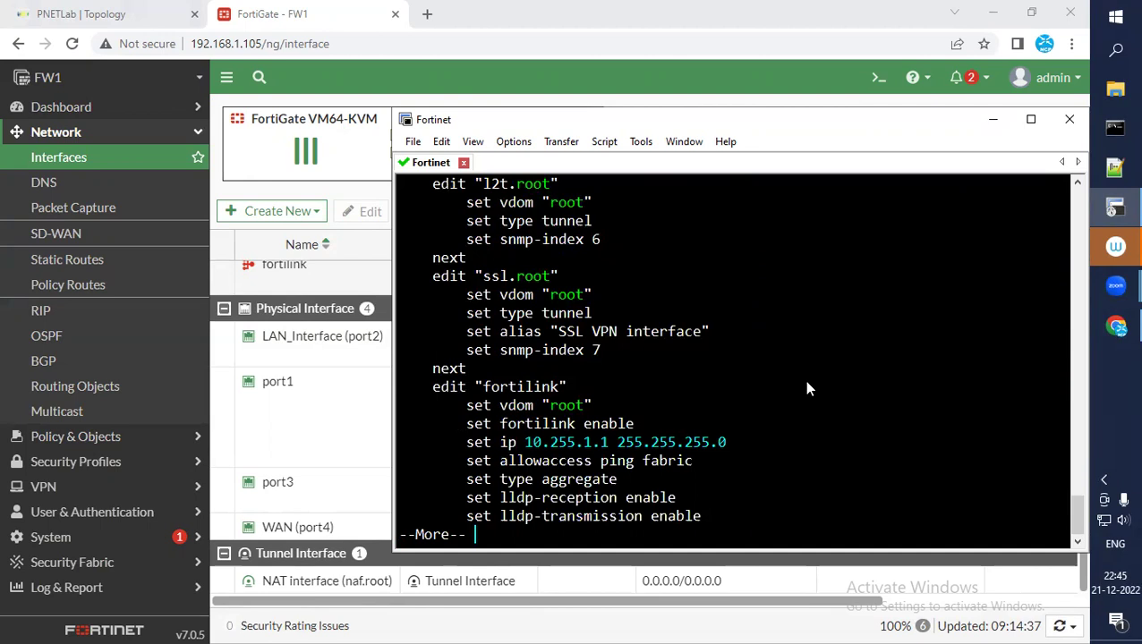
{"action": "left_click", "coordinate": [994, 123]}
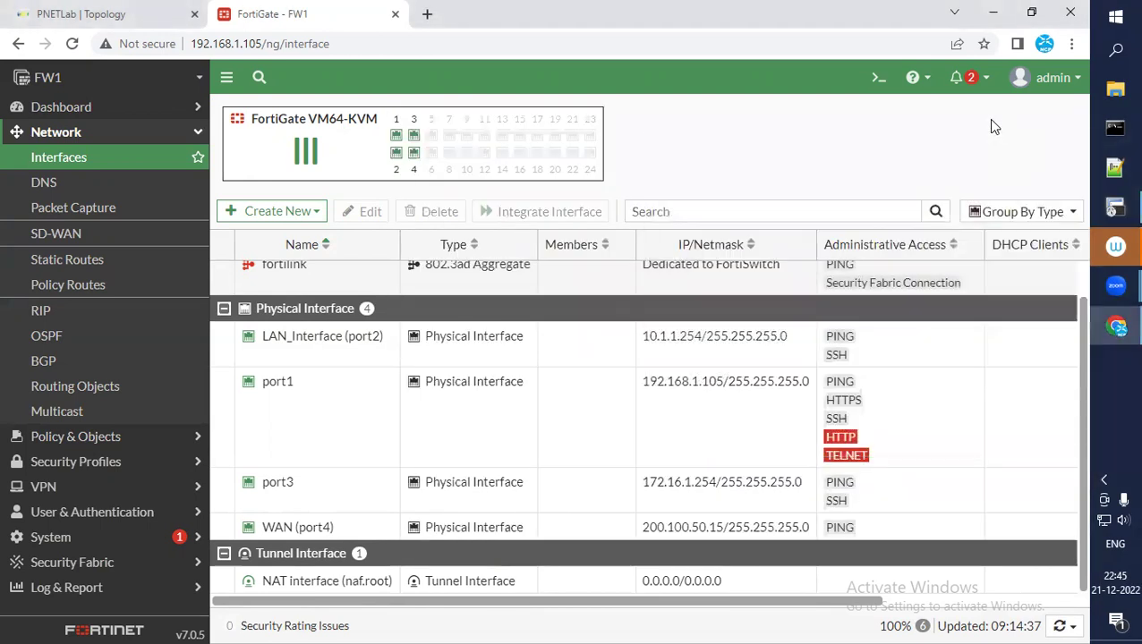